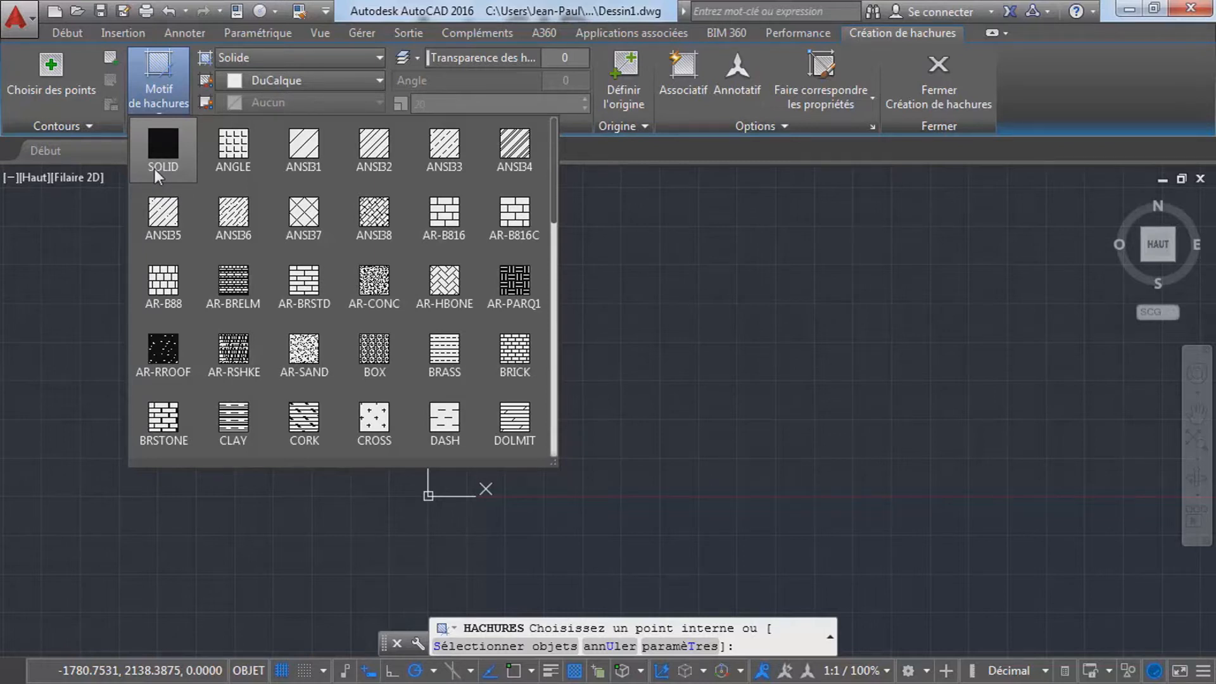
{"action": "left_click", "coordinate": [162, 170]}
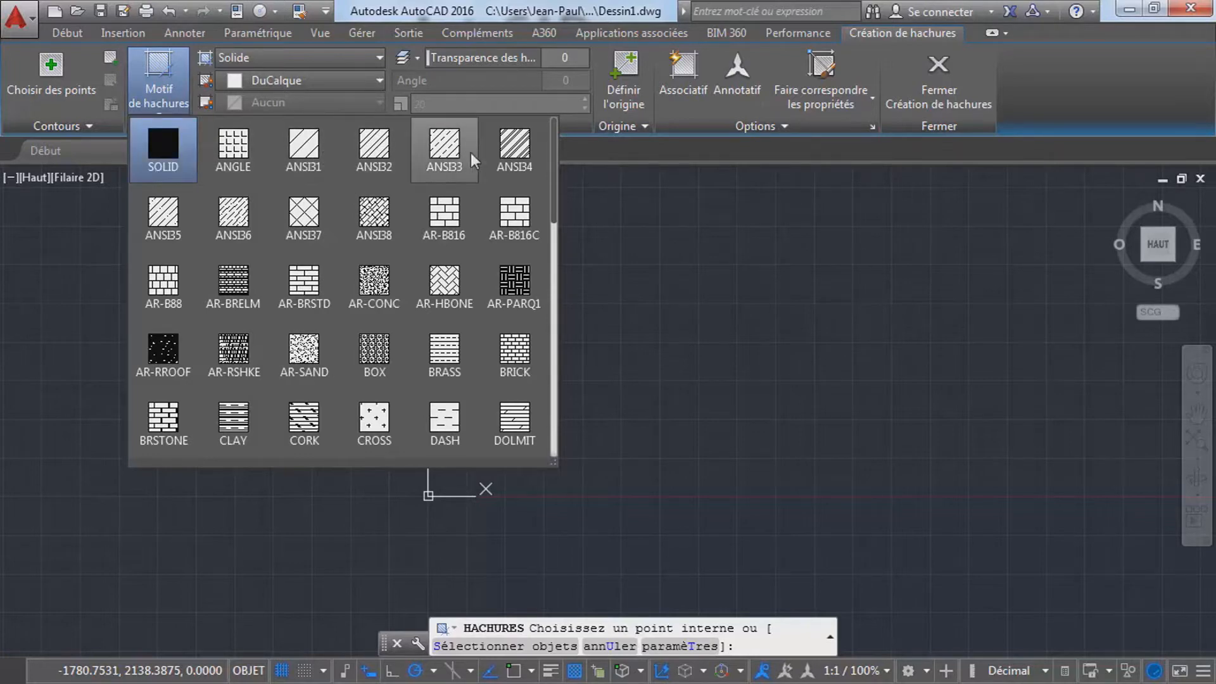
{"action": "mouse_move", "coordinate": [553, 161]}
{"action": "left_mouse_down"}
{"action": "mouse_move", "coordinate": [560, 369]}
{"action": "mouse_move", "coordinate": [553, 136]}
{"action": "left_mouse_up"}
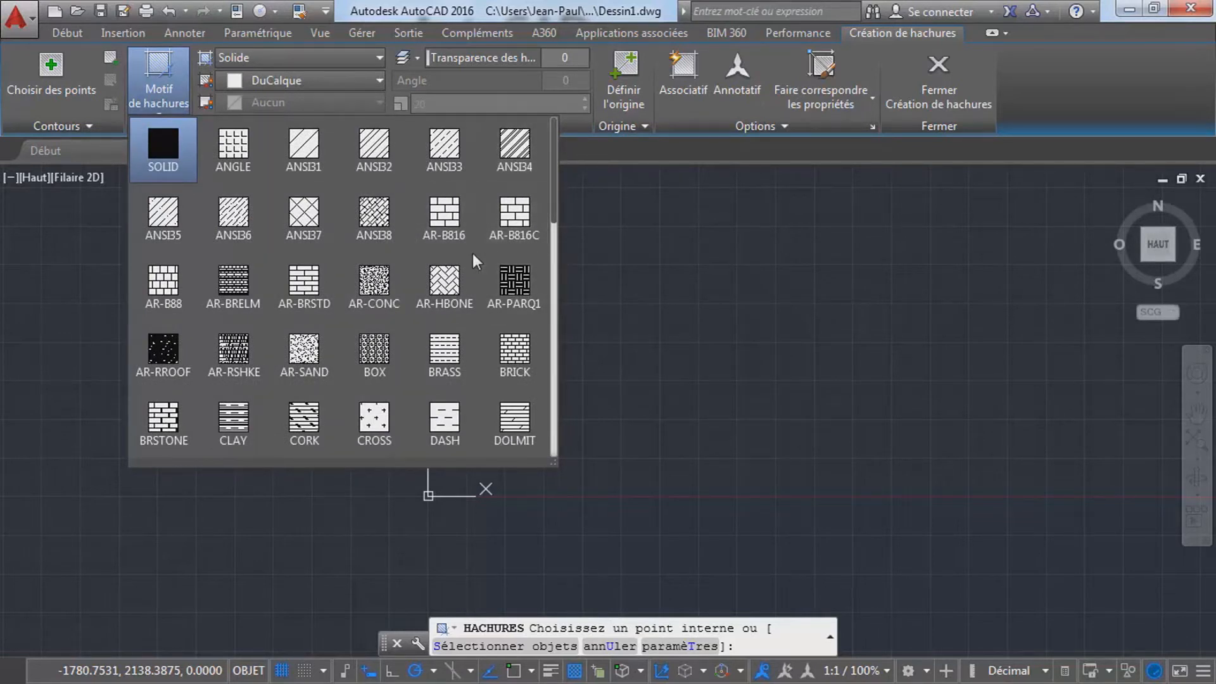
{"action": "mouse_move", "coordinate": [552, 150]}
{"action": "left_mouse_down"}
{"action": "mouse_move", "coordinate": [555, 390]}
{"action": "mouse_move", "coordinate": [557, 132]}
{"action": "left_mouse_up"}
{"action": "left_click", "coordinate": [166, 100]}
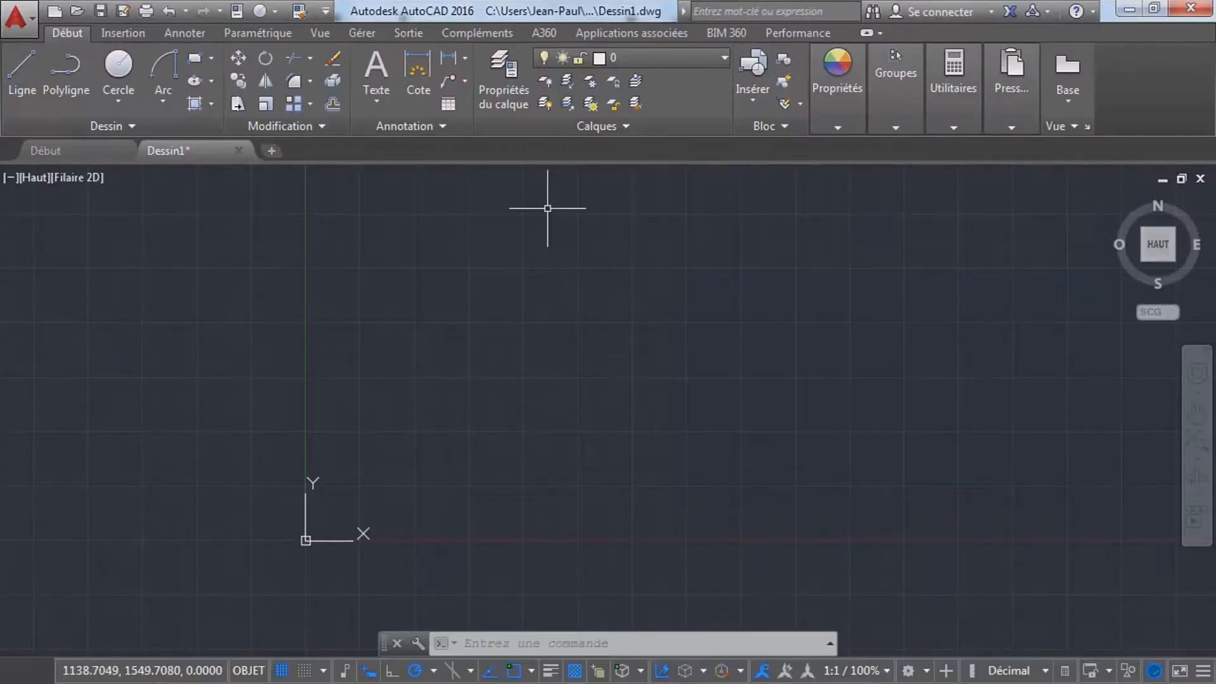
- Draw connected lines from the origin 0,0, going 1500 vertically up and 1750 horizontally to the right
{"action": "middle_click_drag", "start_coordinate": [538, 217], "coordinate": [524, 257]}
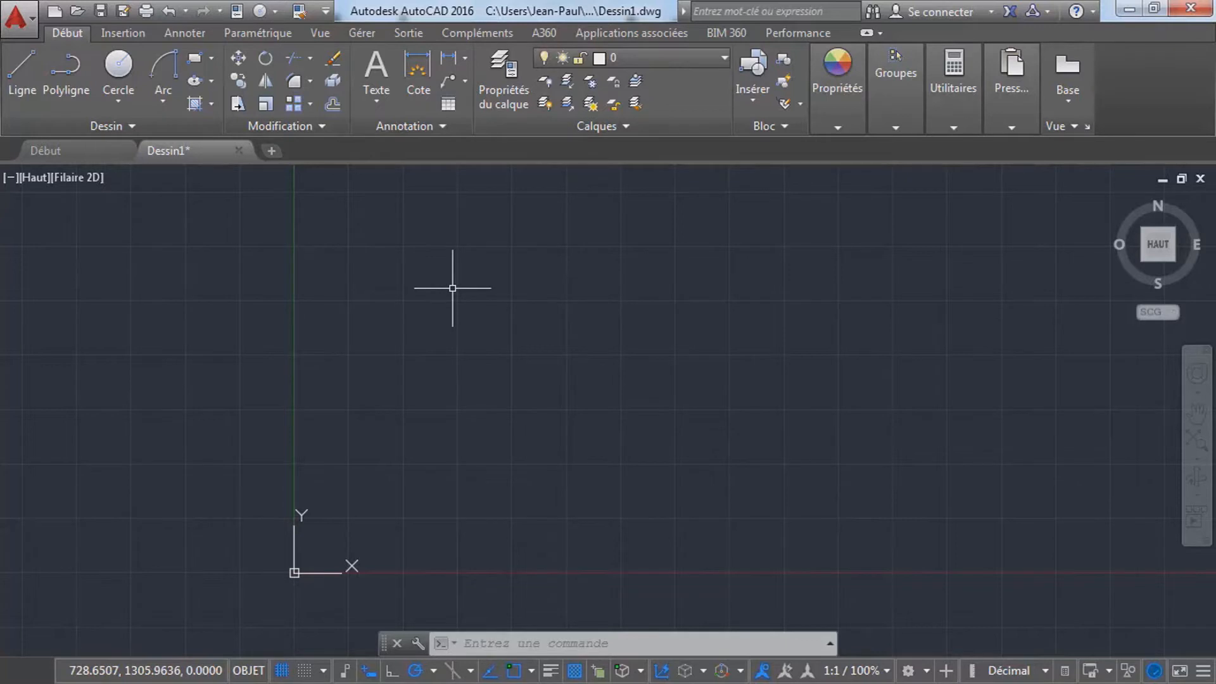
{"action": "type", "text": "l"}
{"action": "key", "text": "Return"}
{"action": "type", "text": "0,0"}
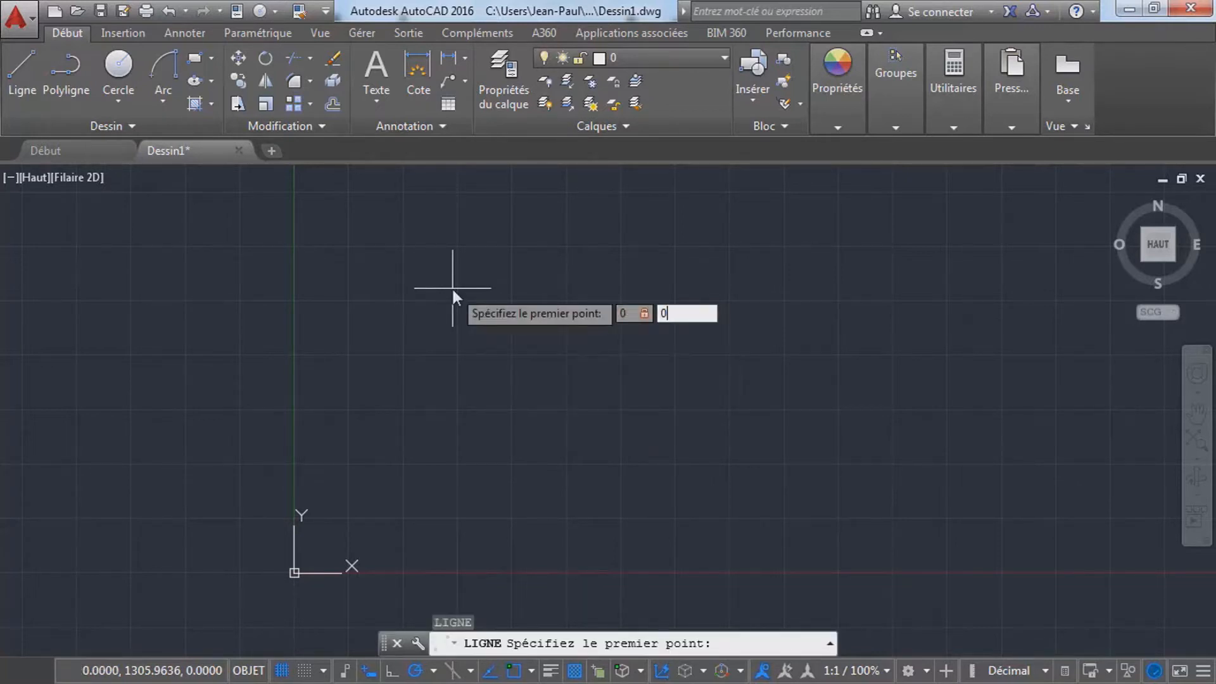
{"action": "key", "text": "Return"}
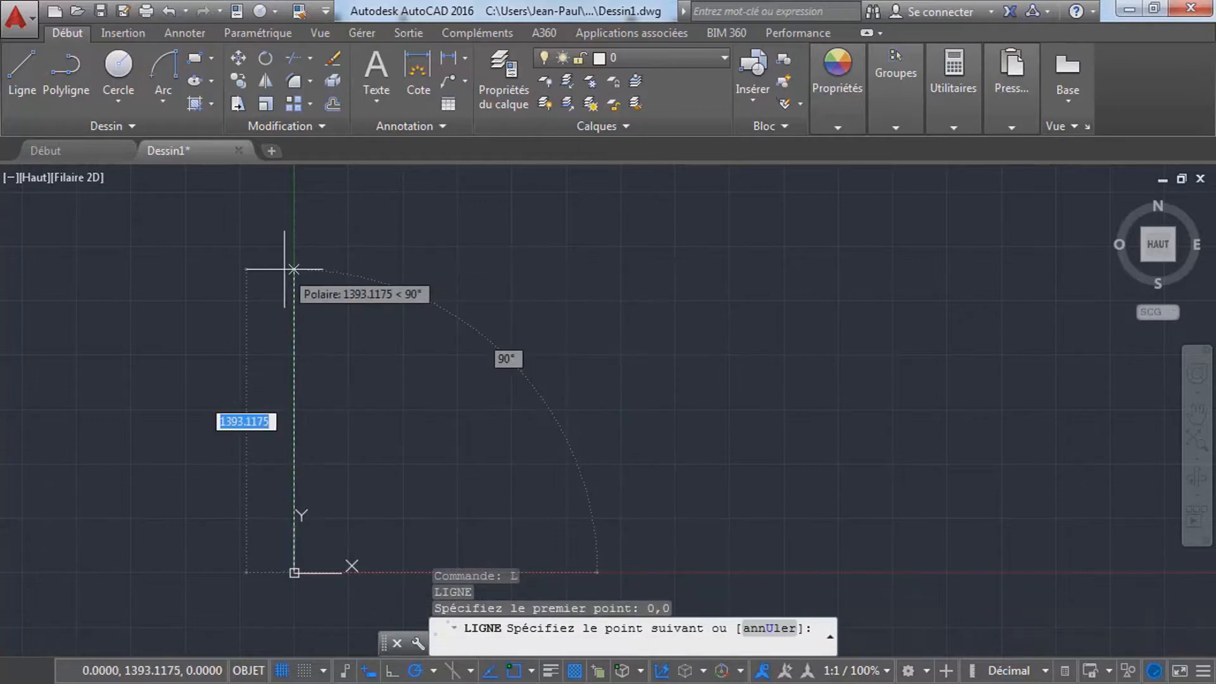
{"action": "type", "text": "1400"}
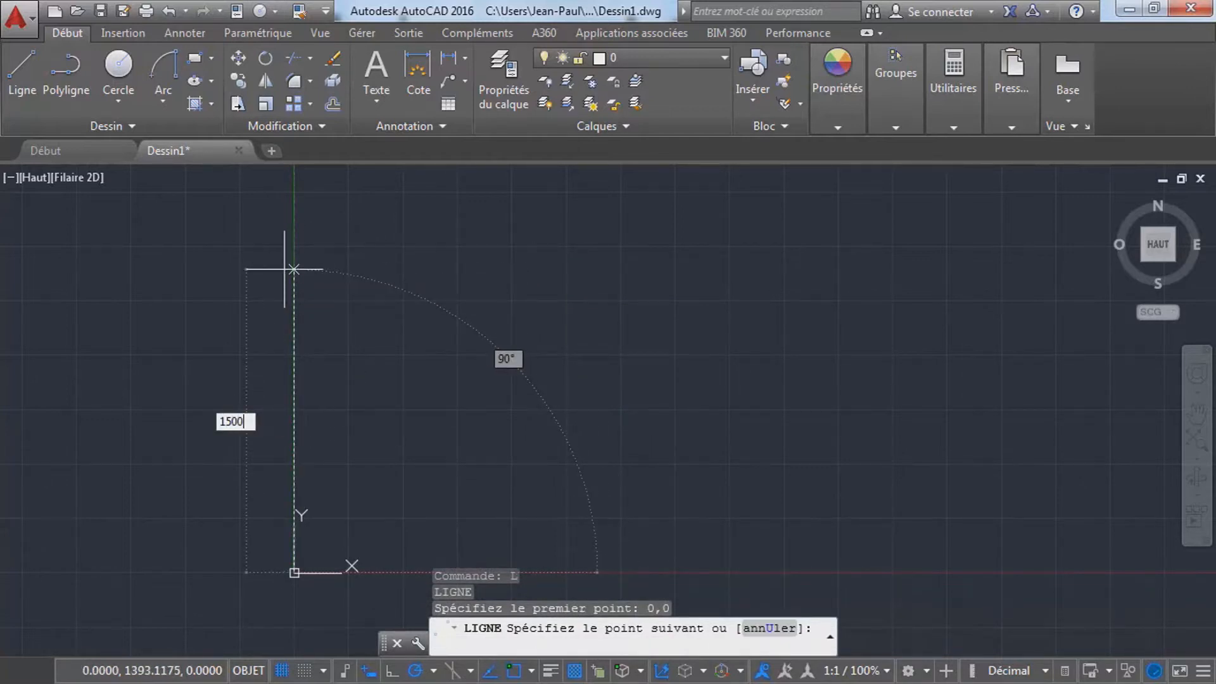
{"action": "key", "text": "Return"}
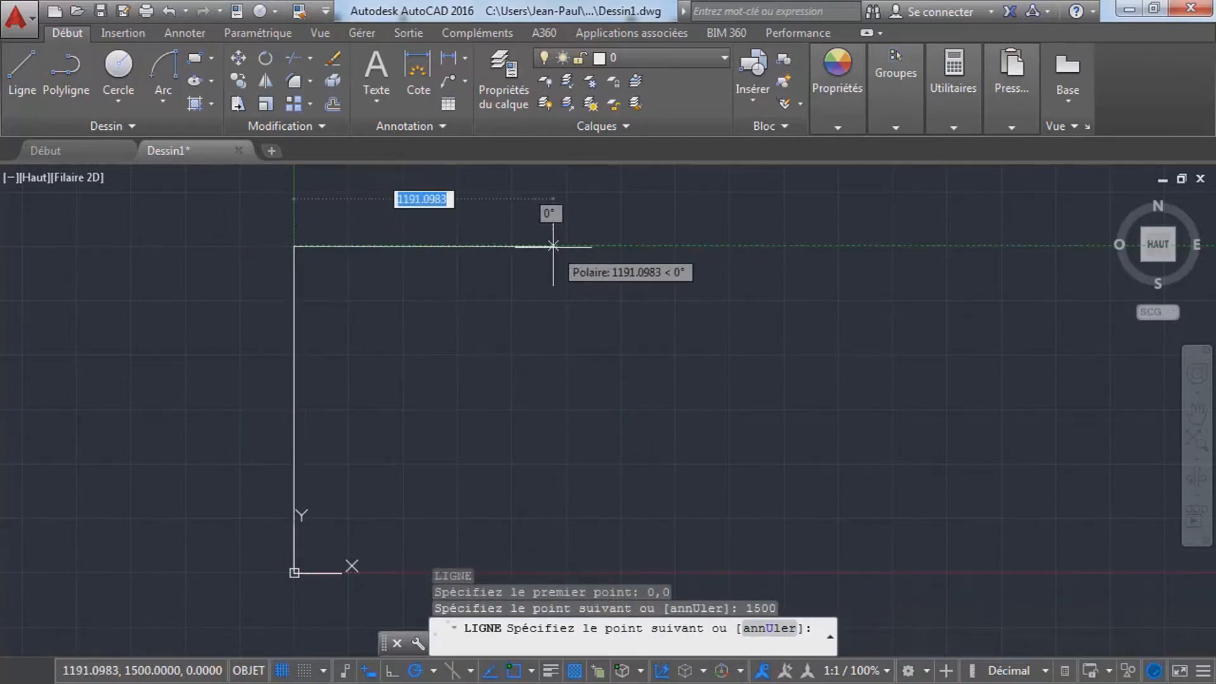
{"action": "type", "text": "1750"}
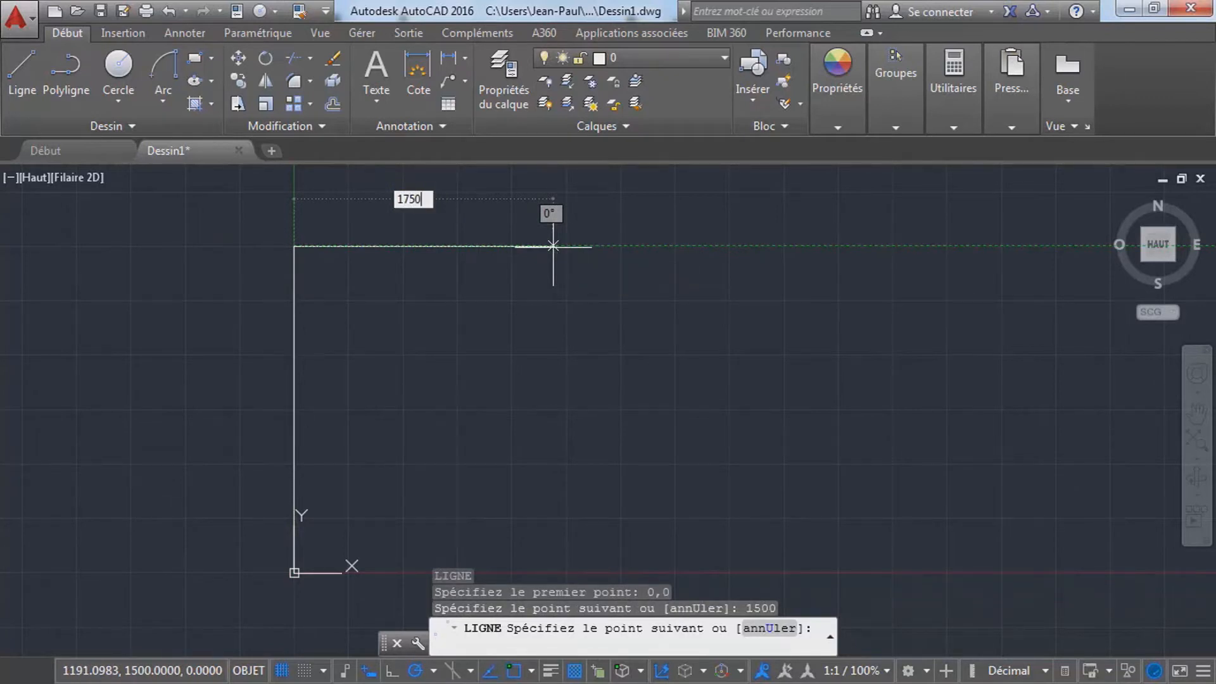
{"action": "key", "text": "Return"}
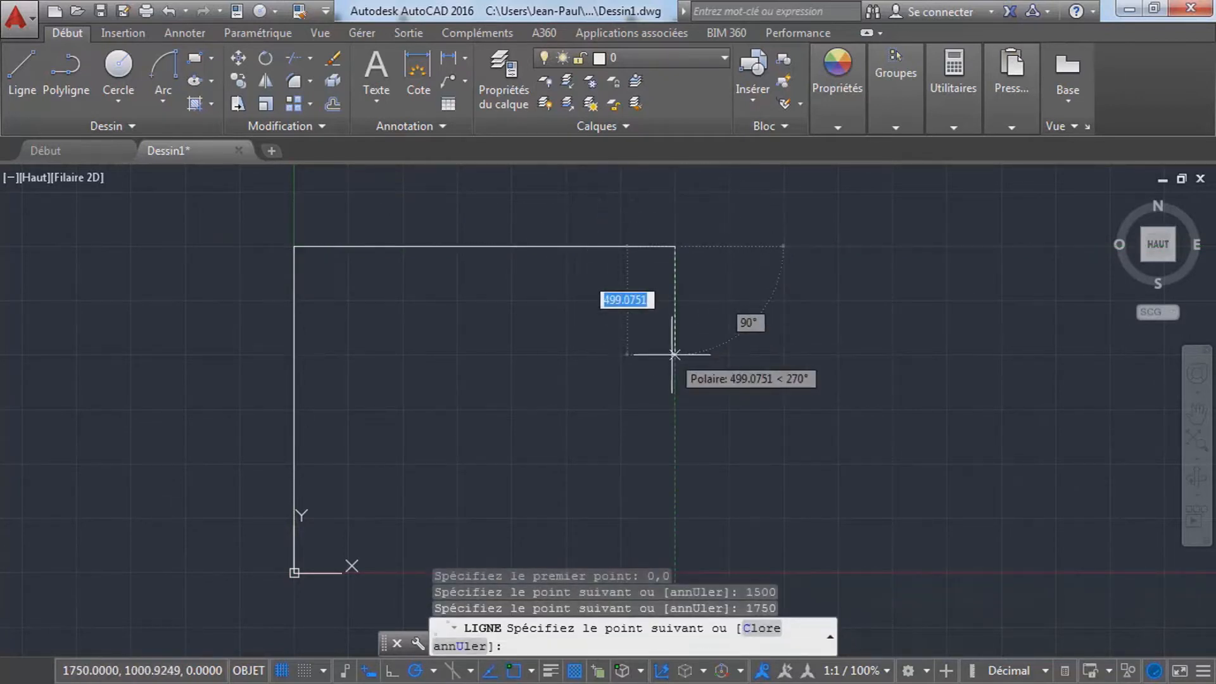
- Continue the outline 600 down and 600 left, drop vertically to the X axis, and close the L shape at the origin
{"action": "type", "text": "600"}
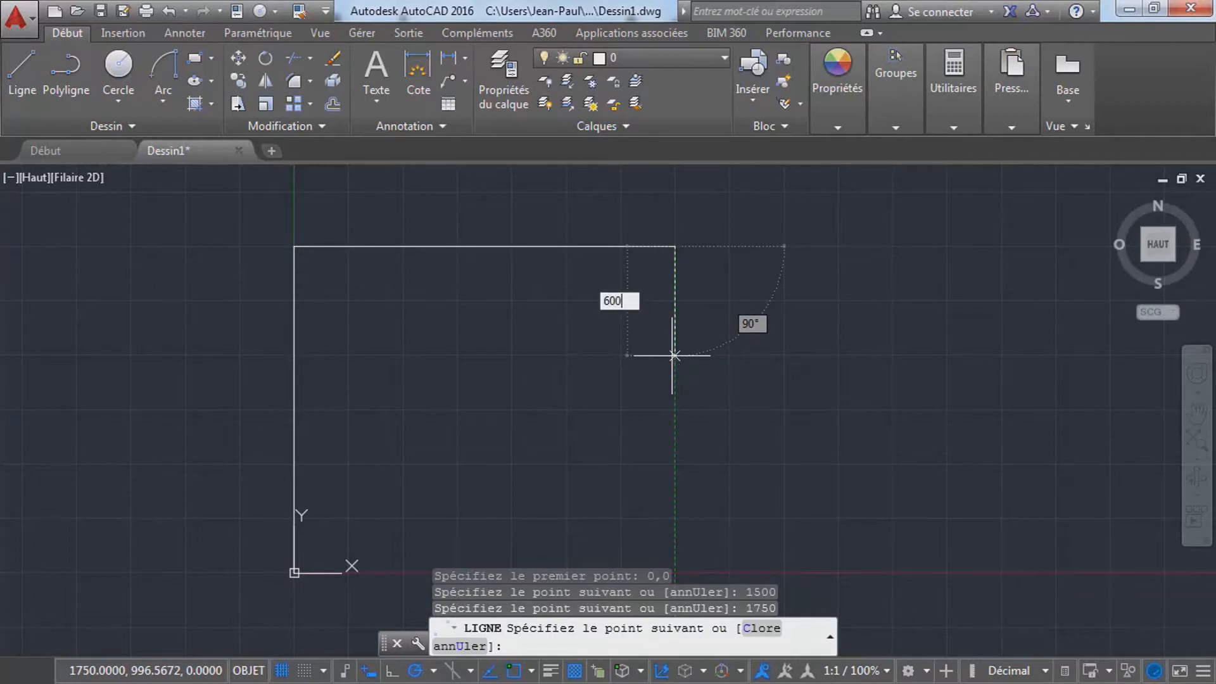
{"action": "key", "text": "Return"}
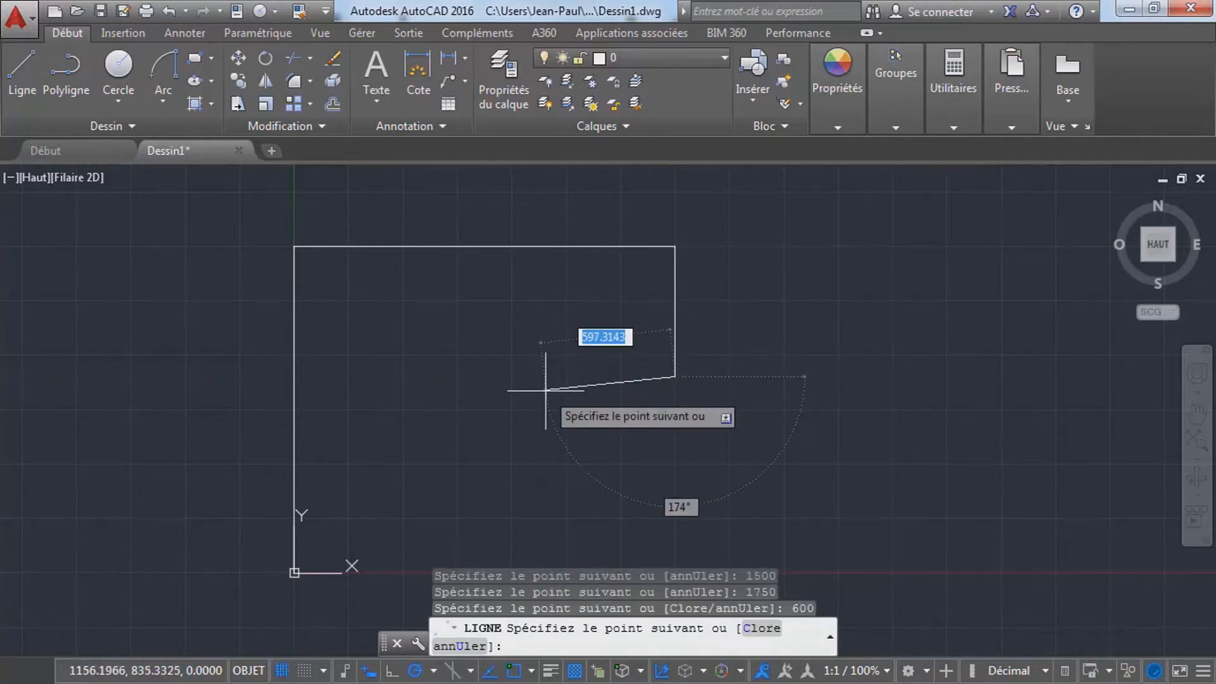
{"action": "type", "text": "600"}
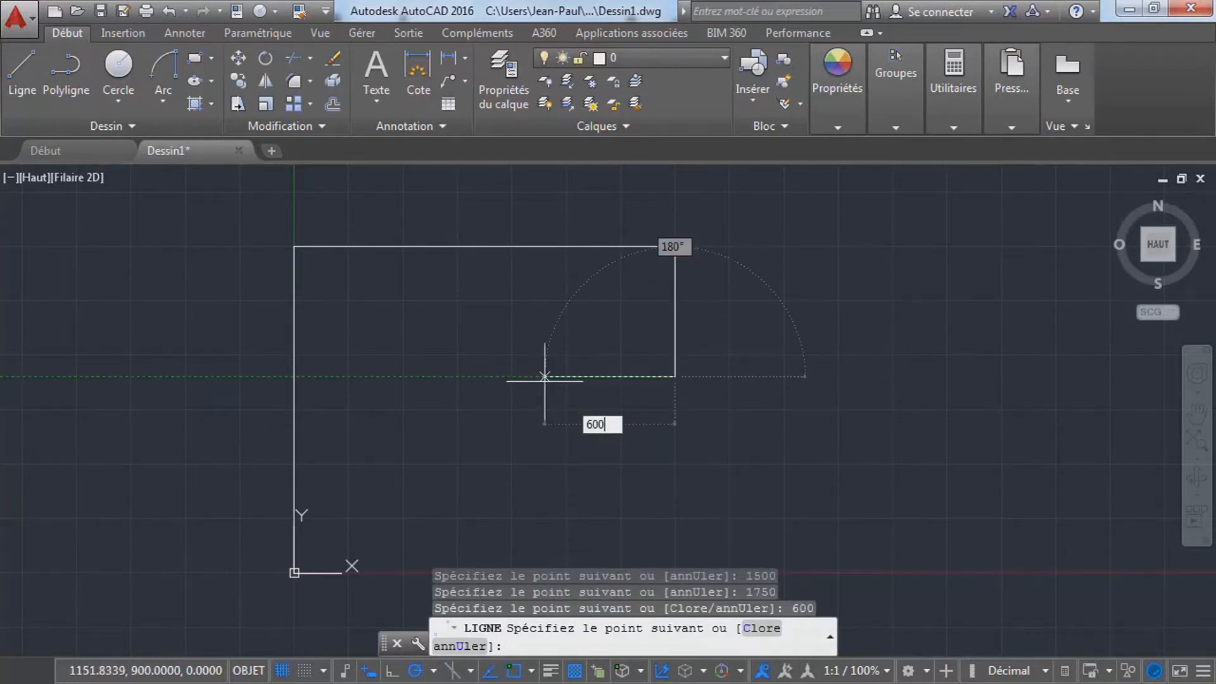
{"action": "key", "text": "Return"}
{"action": "middle_click_drag", "start_coordinate": [388, 466], "coordinate": [401, 413]}
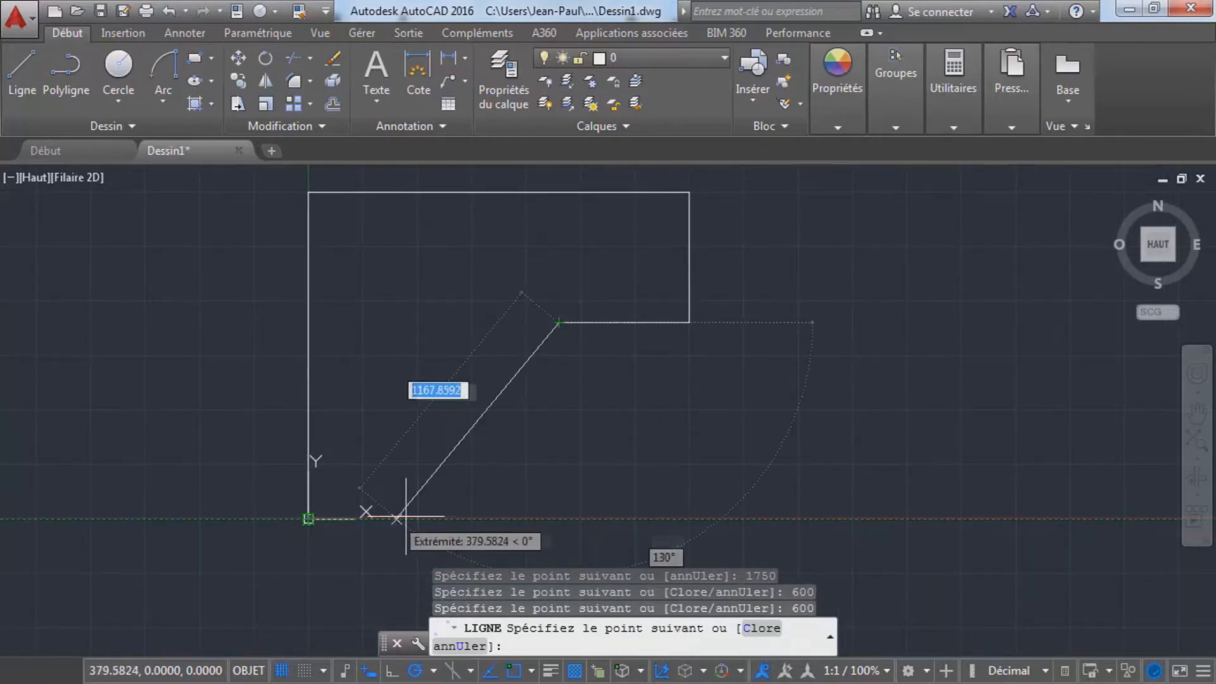
{"action": "left_click", "coordinate": [557, 518]}
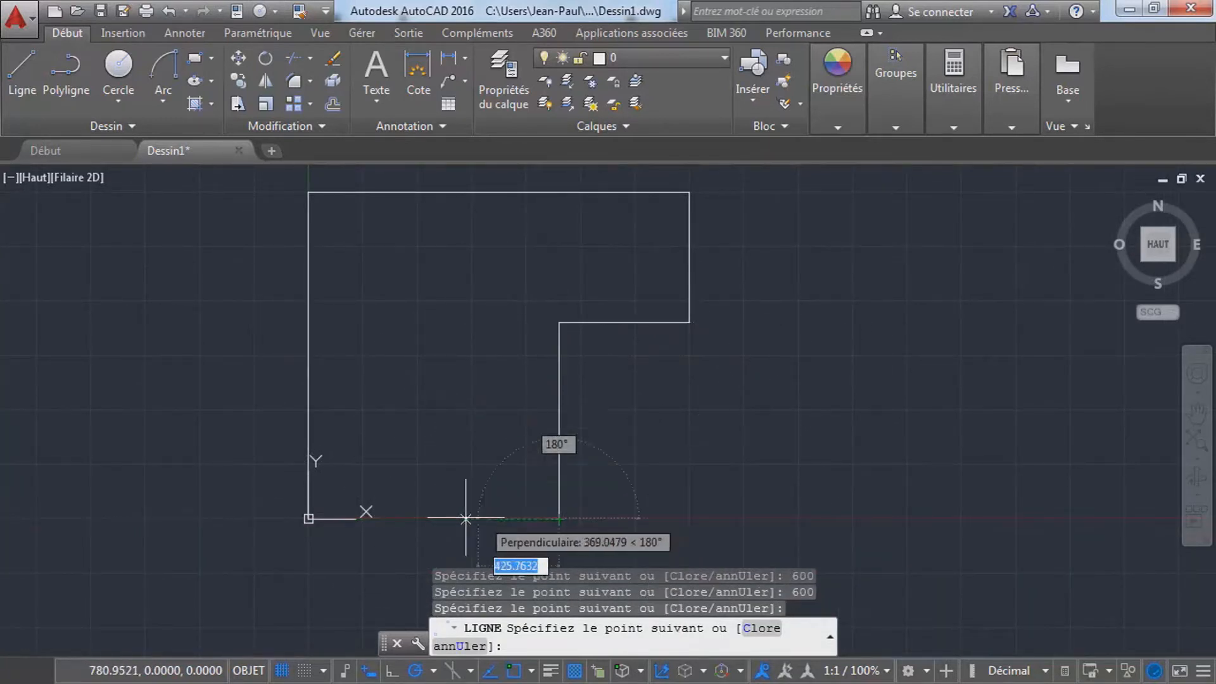
{"action": "left_click", "coordinate": [308, 517]}
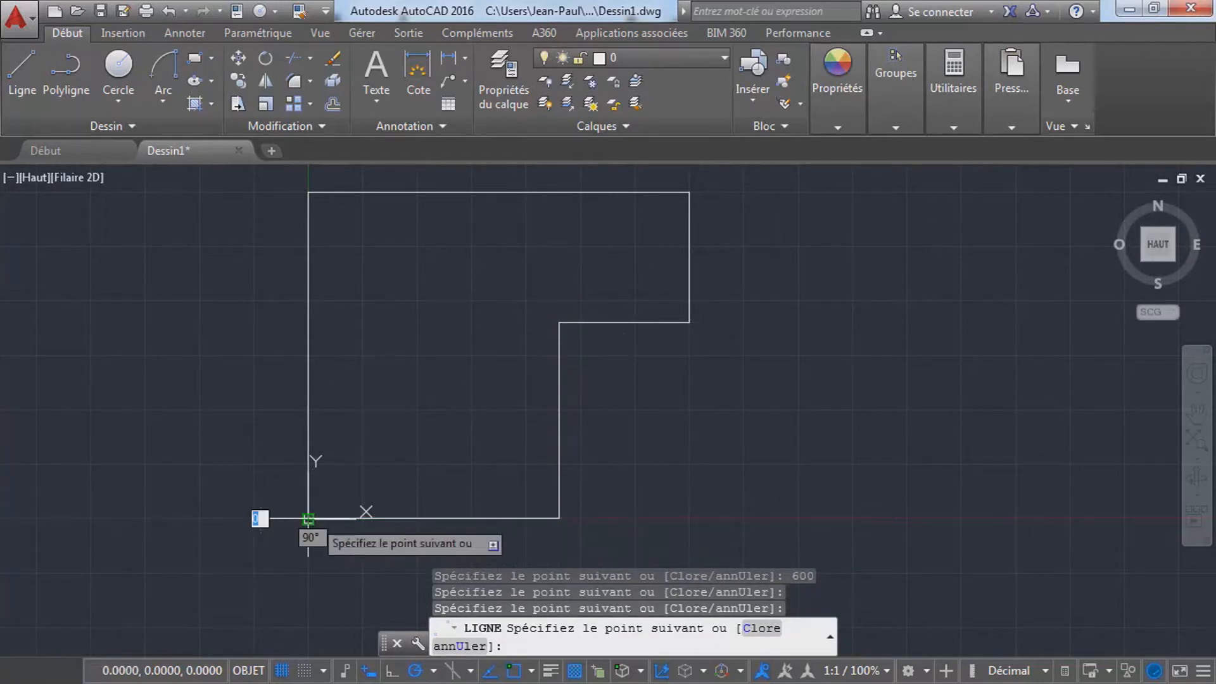
{"action": "key", "text": "Escape"}
{"action": "key", "text": "Escape"}
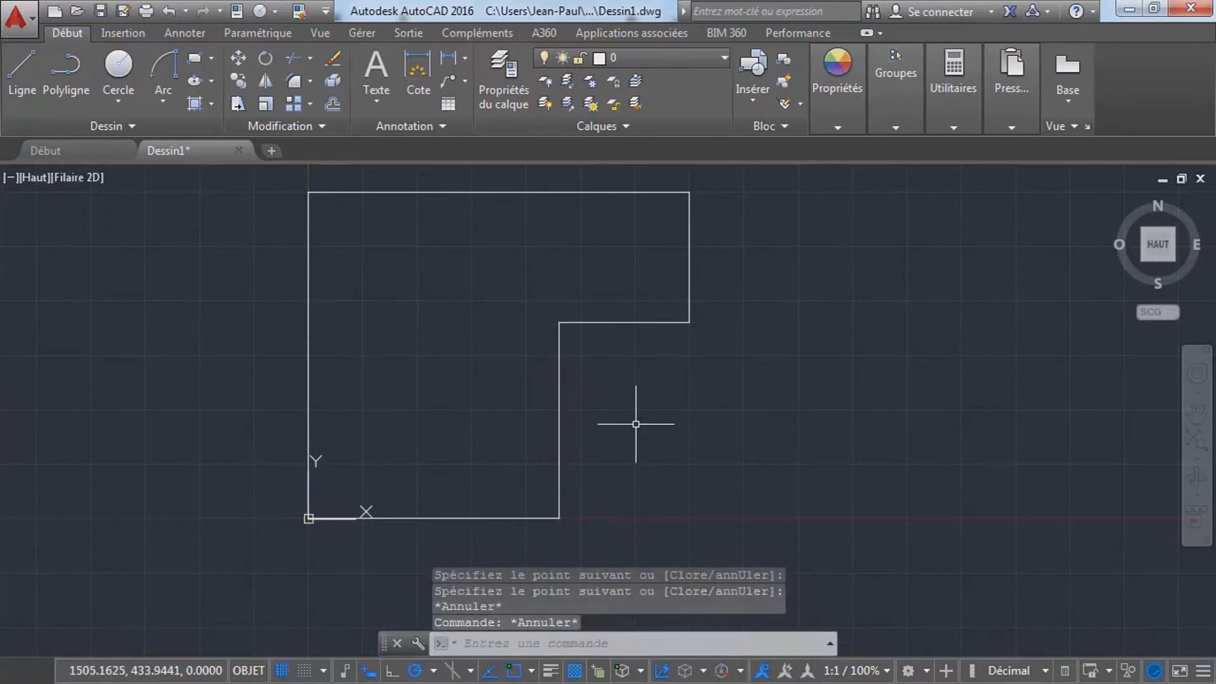
- Close off the L shape's notch with lines from its outer right corner down to the baseline and back to the lower notch corner
{"action": "type", "text": "l"}
{"action": "key", "text": "Return"}
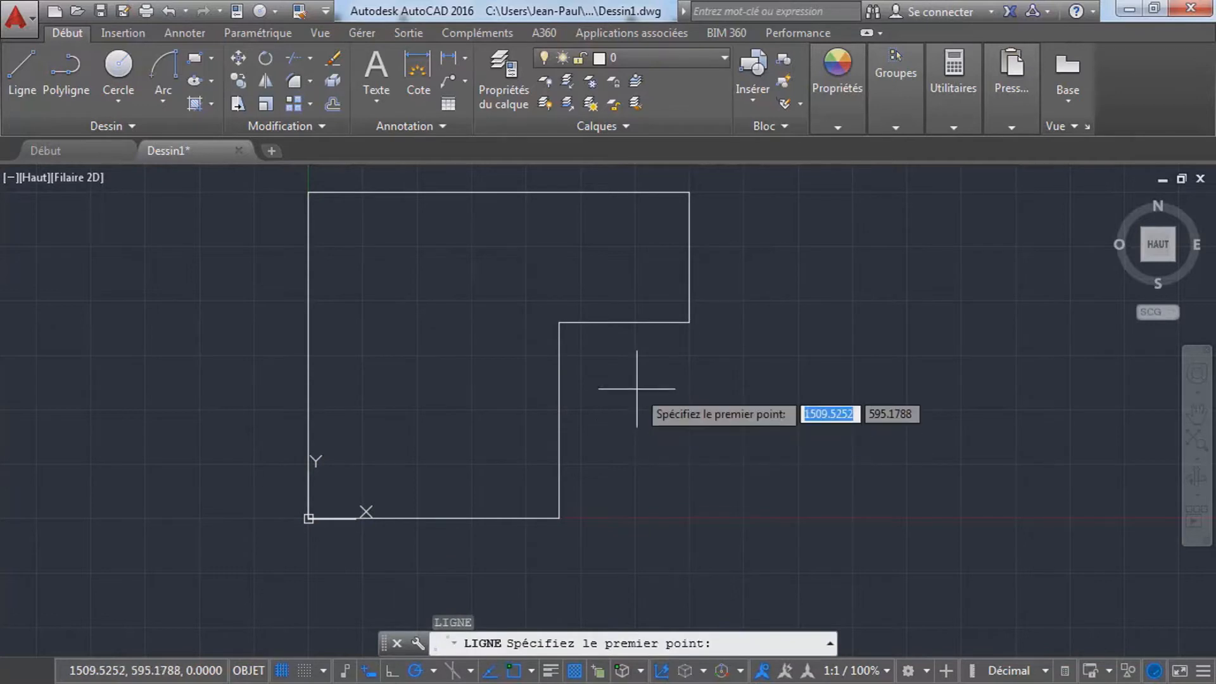
{"action": "left_click", "coordinate": [689, 322]}
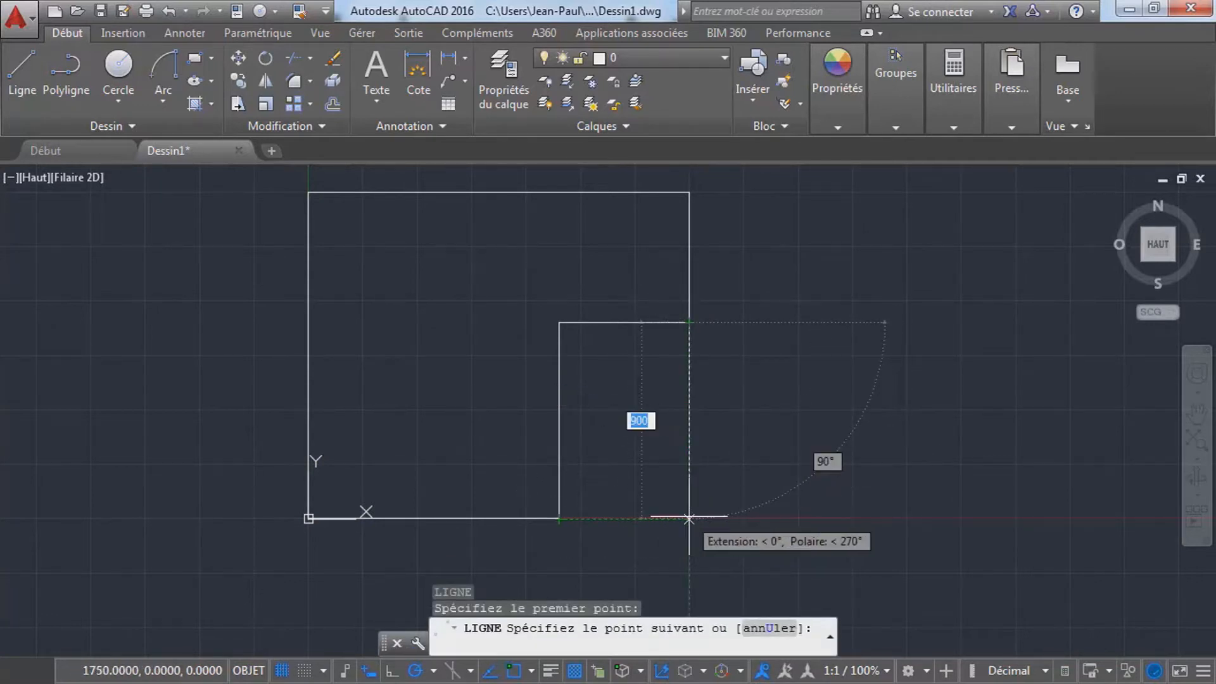
{"action": "left_click", "coordinate": [689, 518]}
{"action": "left_click", "coordinate": [558, 518]}
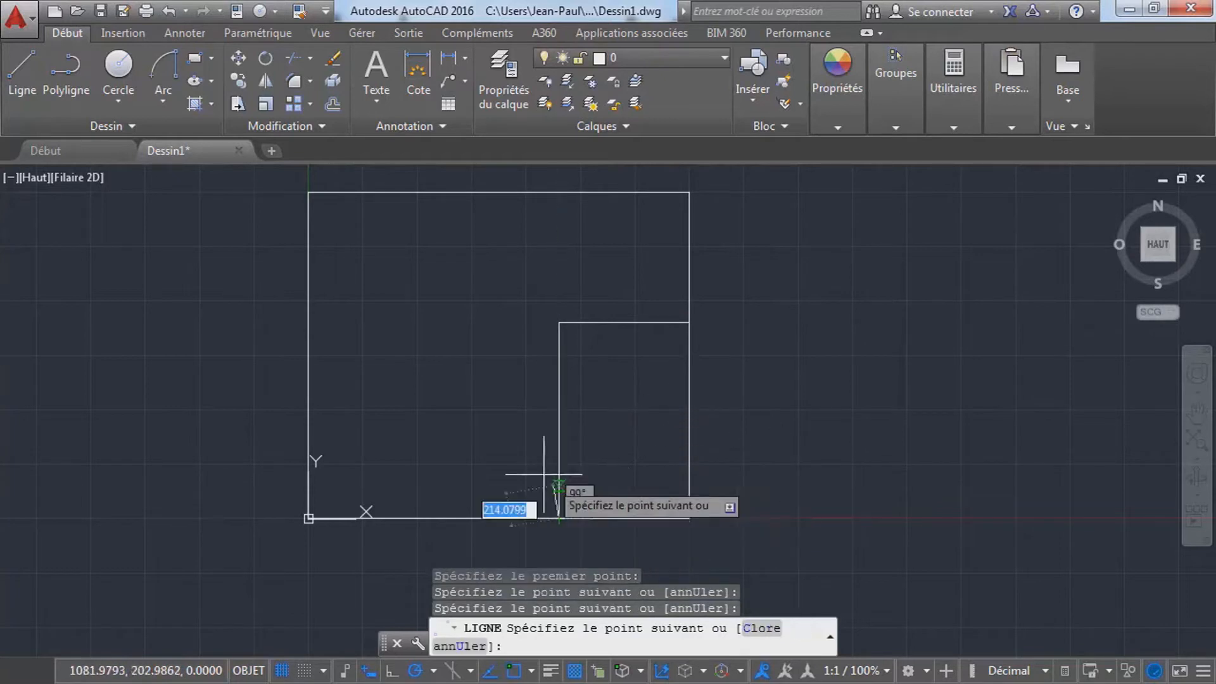
{"action": "key", "text": "Escape"}
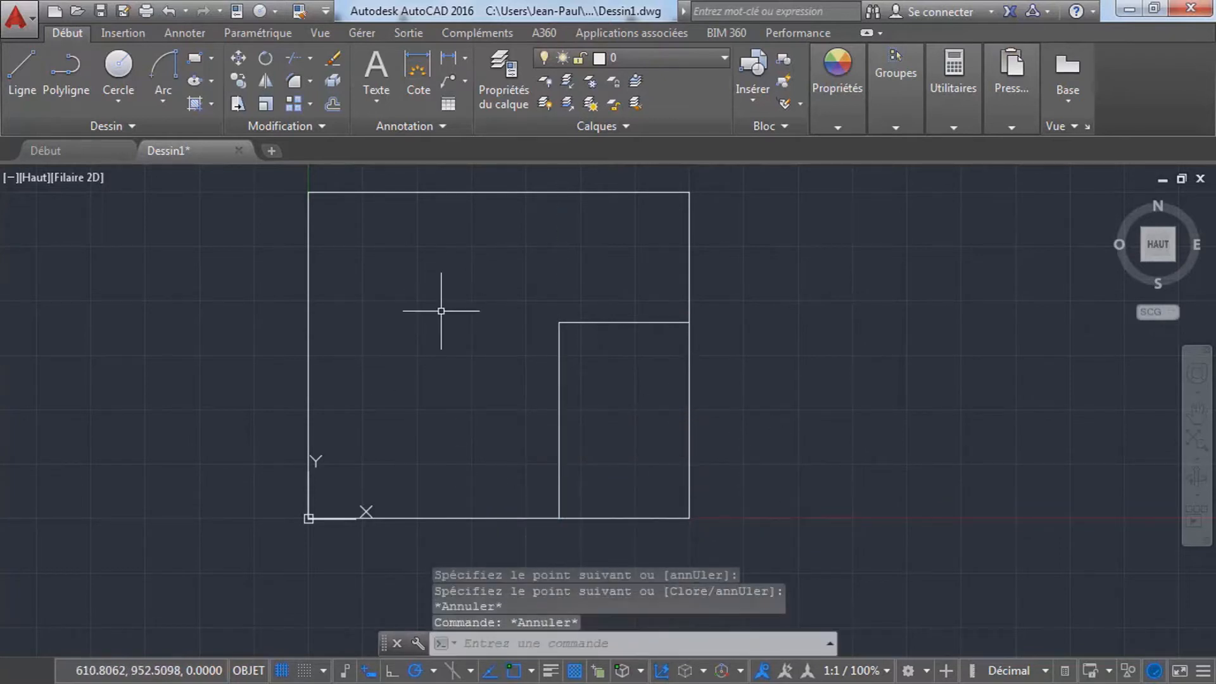
- Draw a closed rectangle of lines about 500 wide and 427 high inside the L-shaped outline
{"action": "type", "text": "l"}
{"action": "key", "text": "Return"}
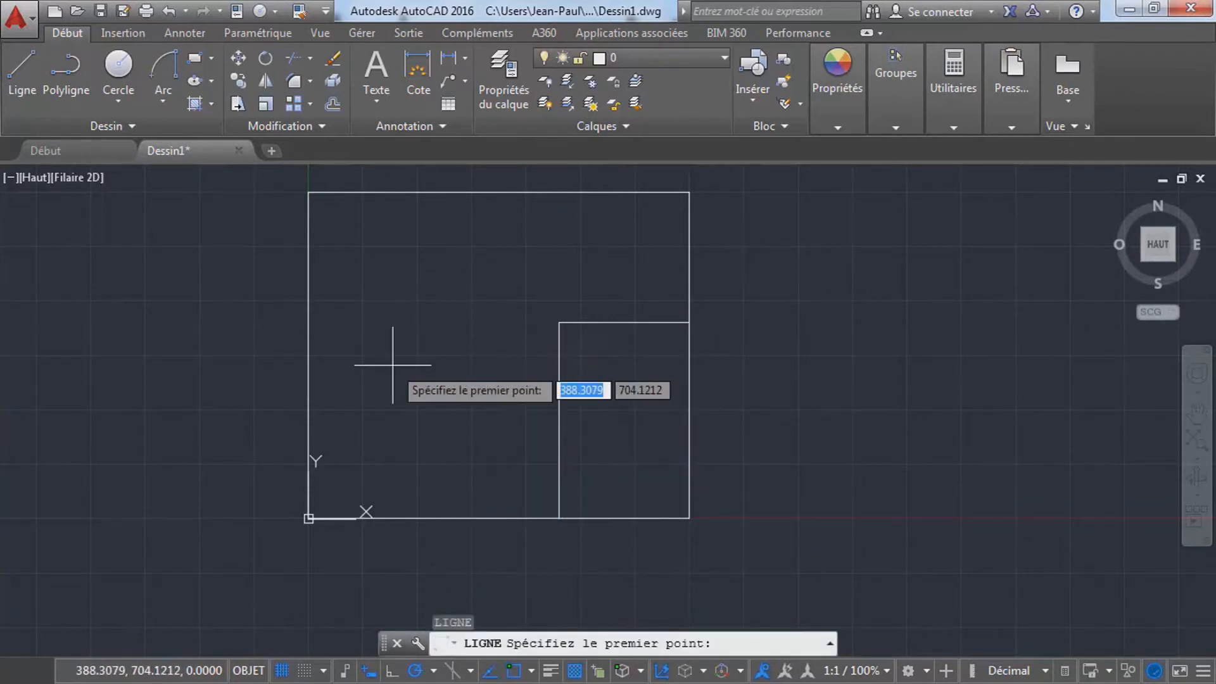
{"action": "left_click", "coordinate": [392, 363]}
{"action": "left_click", "coordinate": [393, 273]}
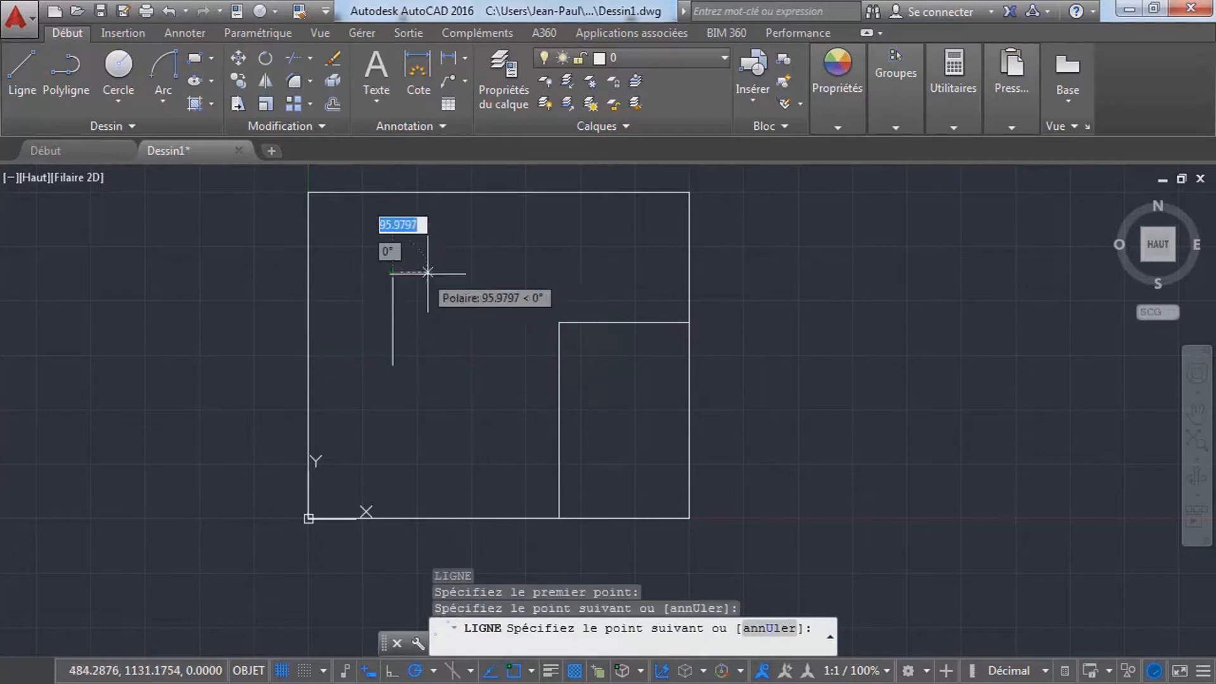
{"action": "left_click", "coordinate": [500, 272]}
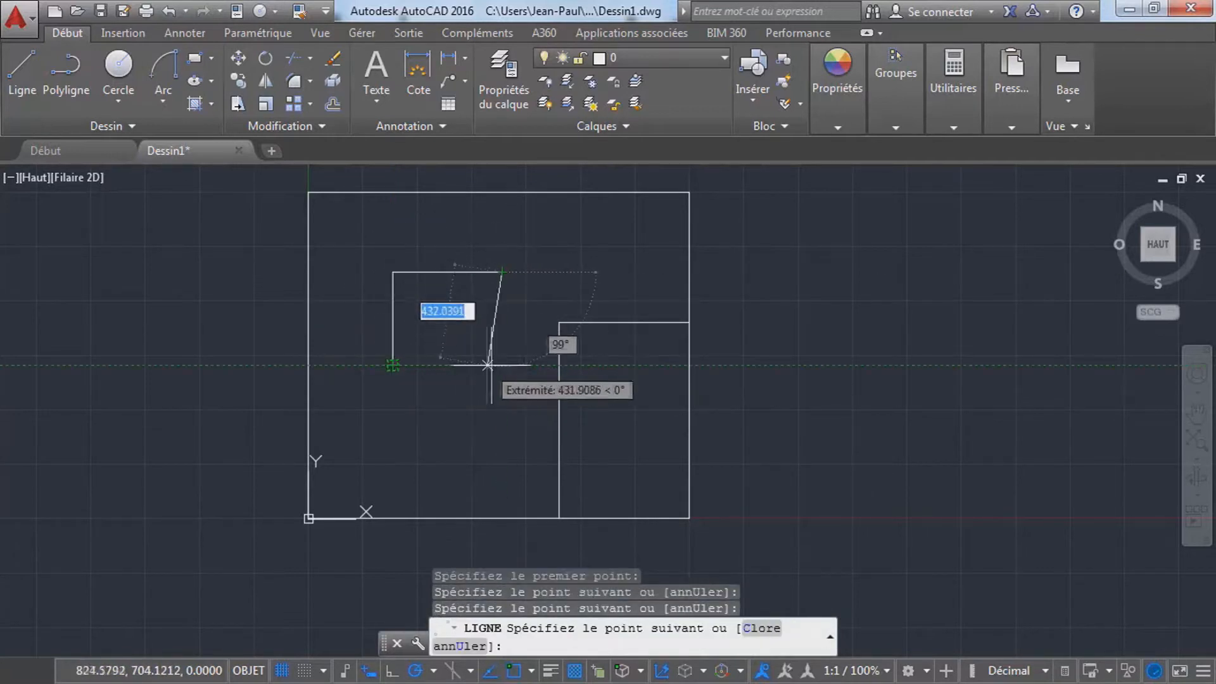
{"action": "left_click", "coordinate": [501, 365]}
{"action": "left_click", "coordinate": [393, 365]}
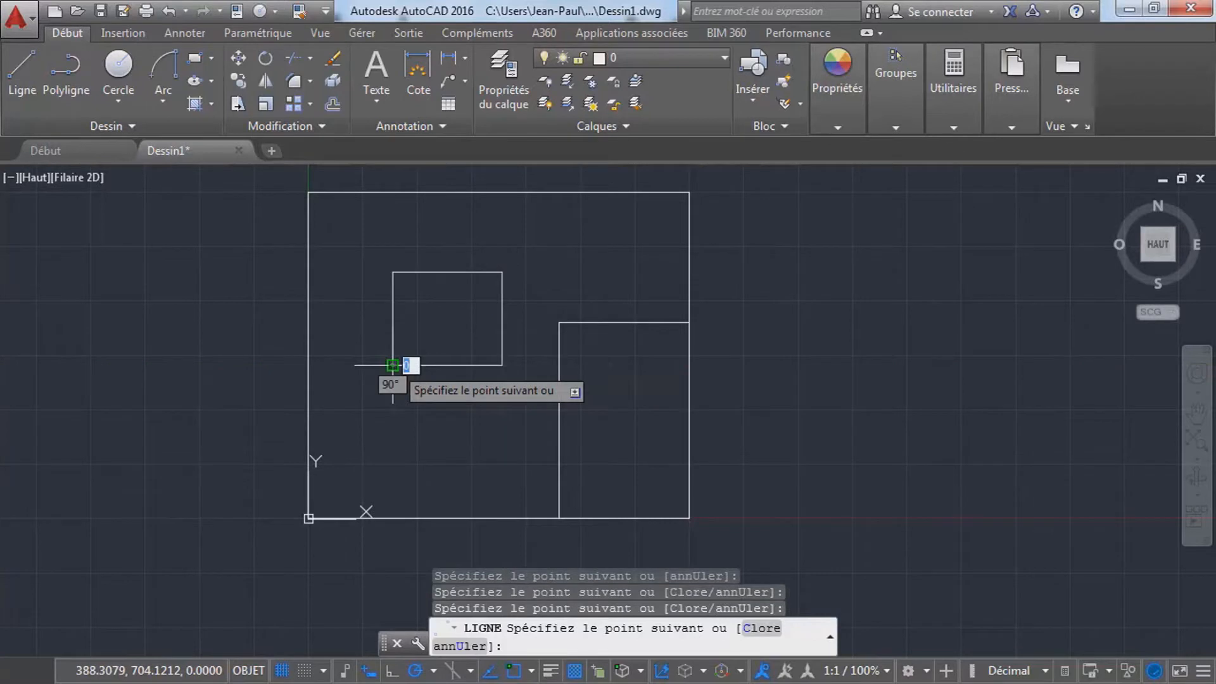
{"action": "key", "text": "Escape"}
{"action": "key", "text": "Escape"}
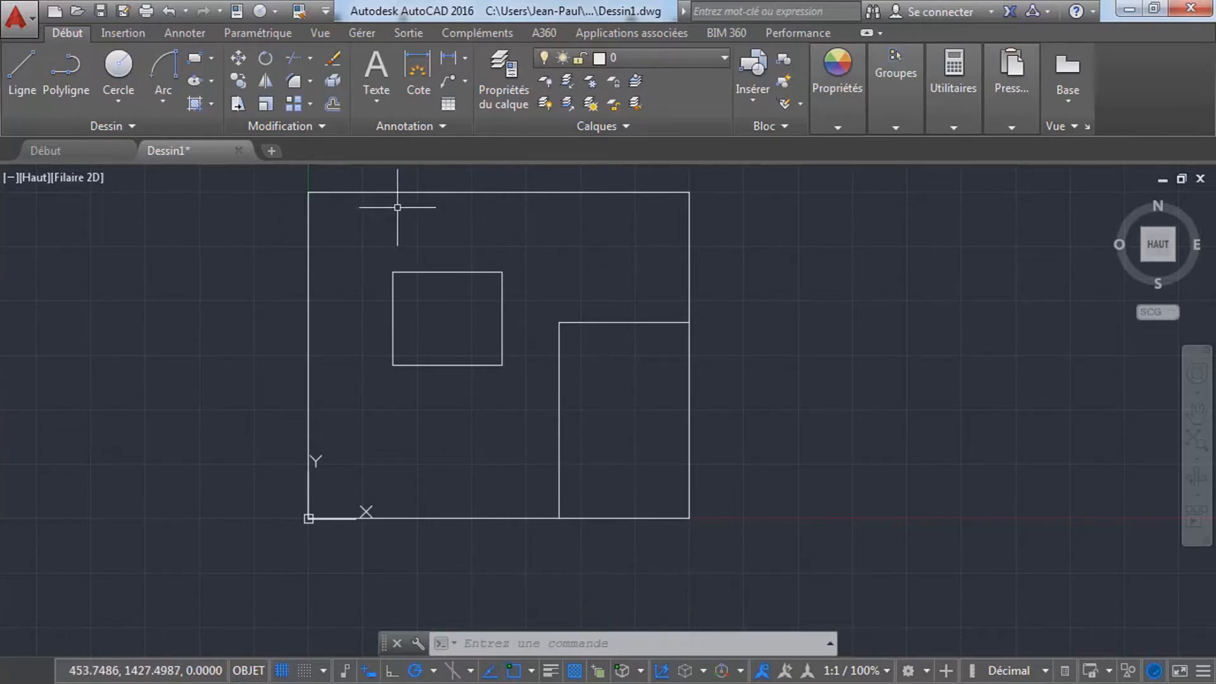
- Hatch the L-shaped area around the inner rectangle with the ANSI31 pattern
{"action": "left_click", "coordinate": [191, 105]}
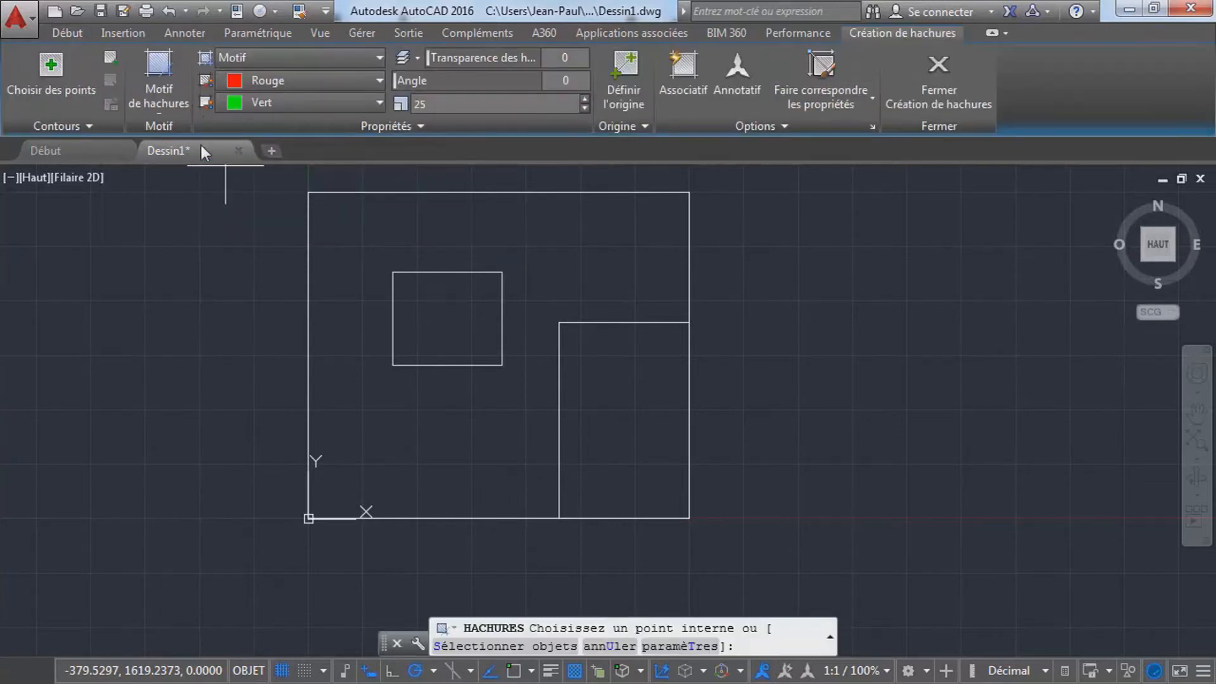
{"action": "left_click", "coordinate": [158, 107]}
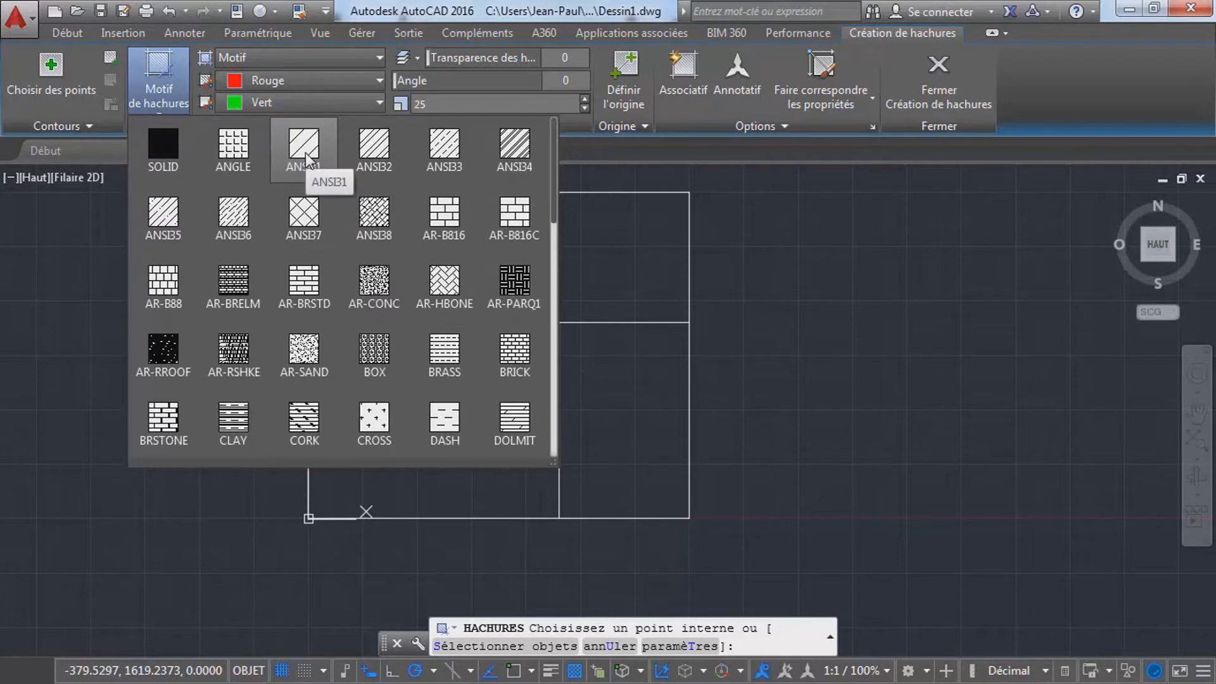
{"action": "left_click", "coordinate": [306, 155]}
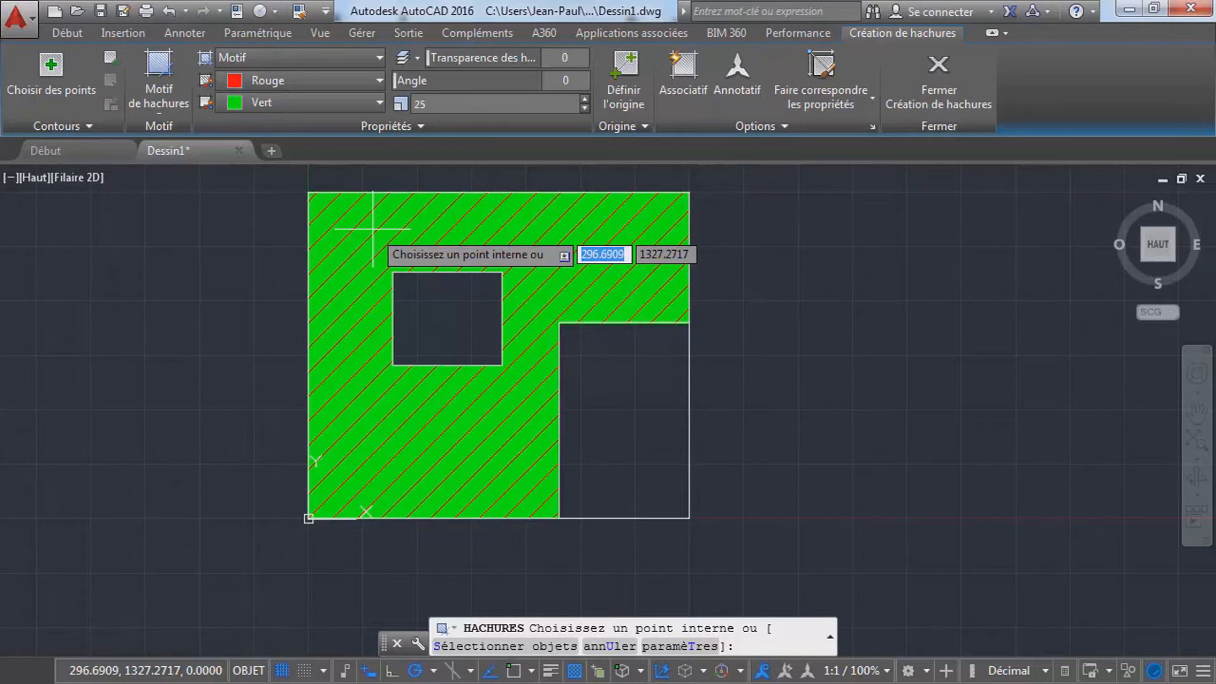
{"action": "left_click", "coordinate": [372, 229]}
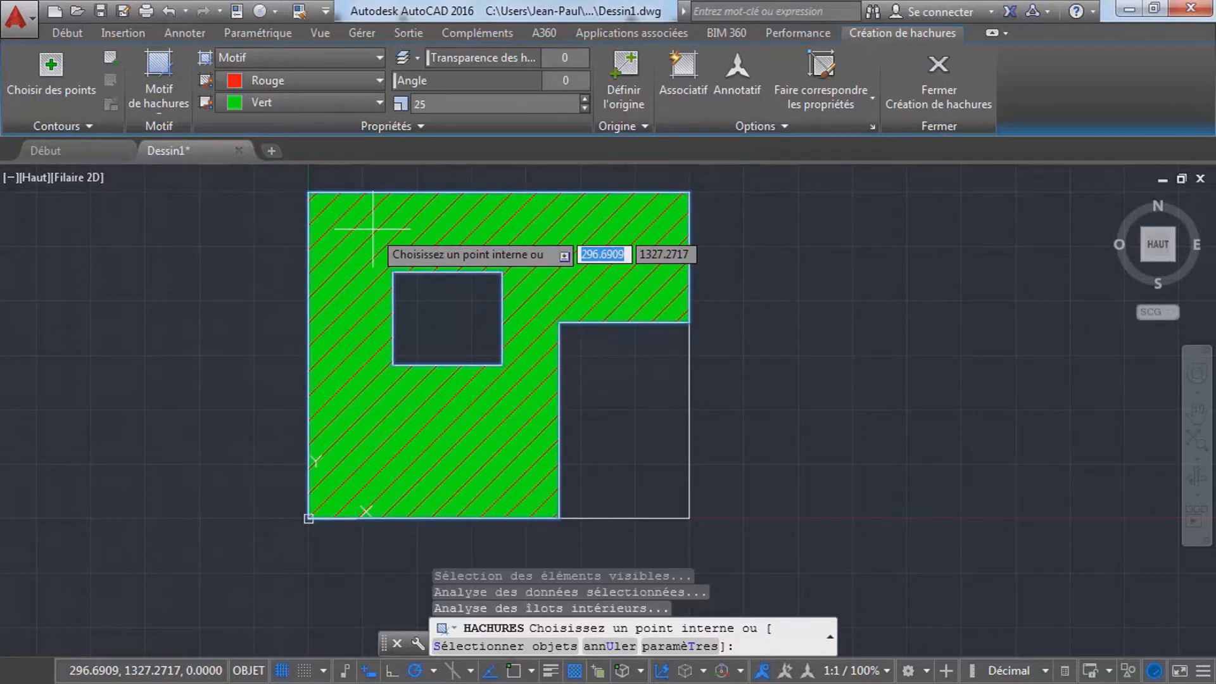
- Set the hatch colour to white (Blanc) and its background colour to none (Aucun)
{"action": "left_click", "coordinate": [377, 78]}
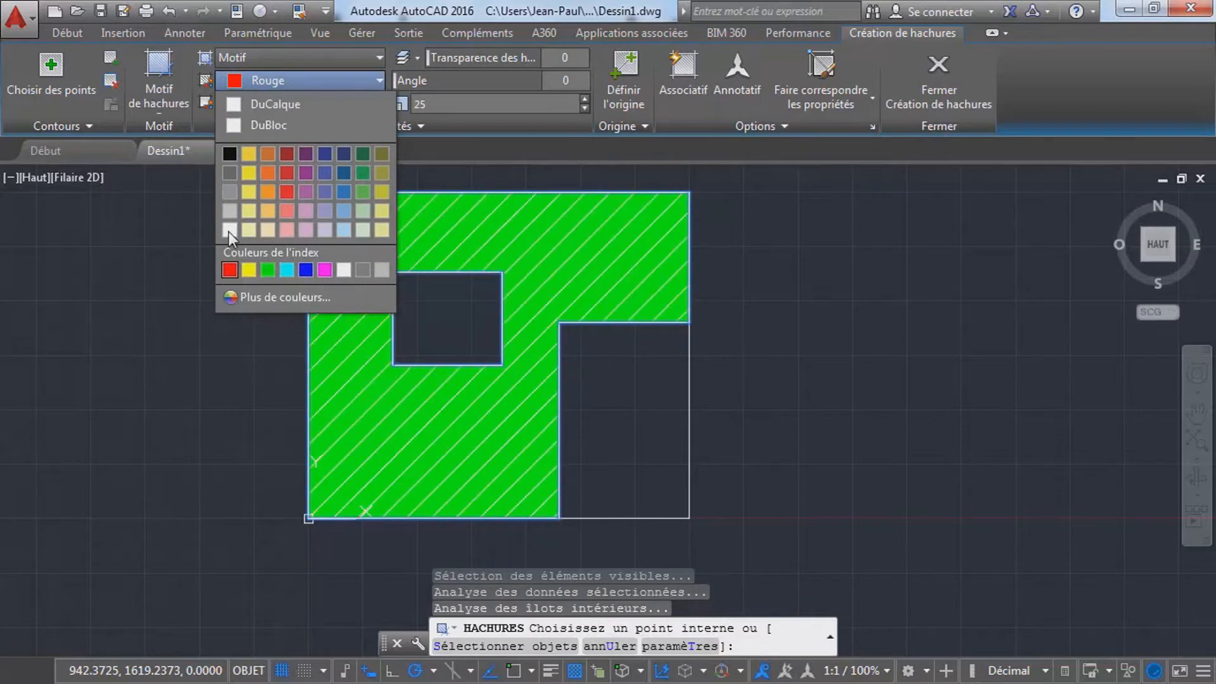
{"action": "left_click", "coordinate": [343, 270]}
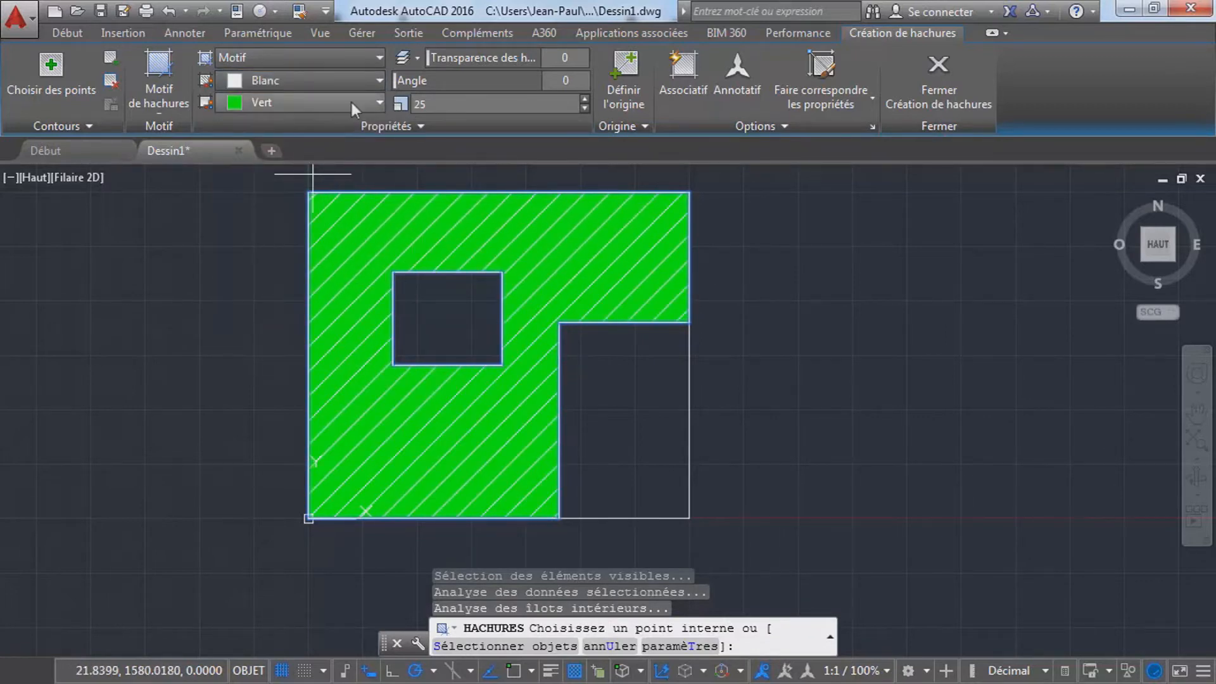
{"action": "left_click", "coordinate": [372, 104]}
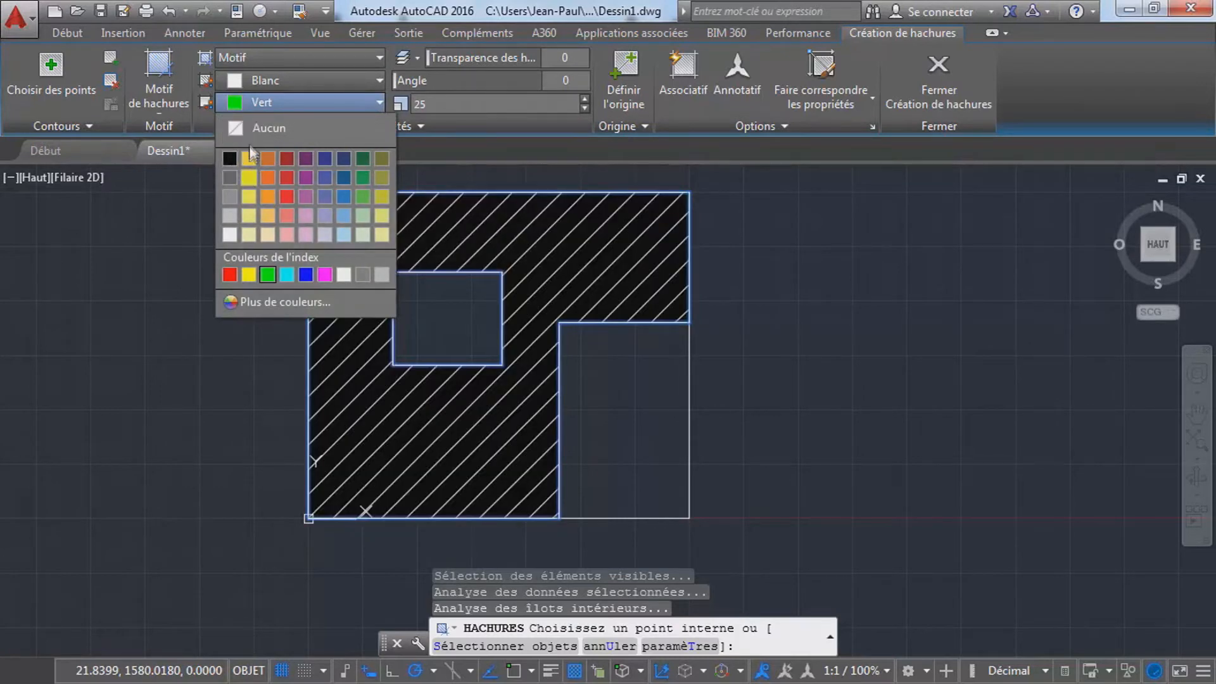
{"action": "left_click", "coordinate": [248, 126]}
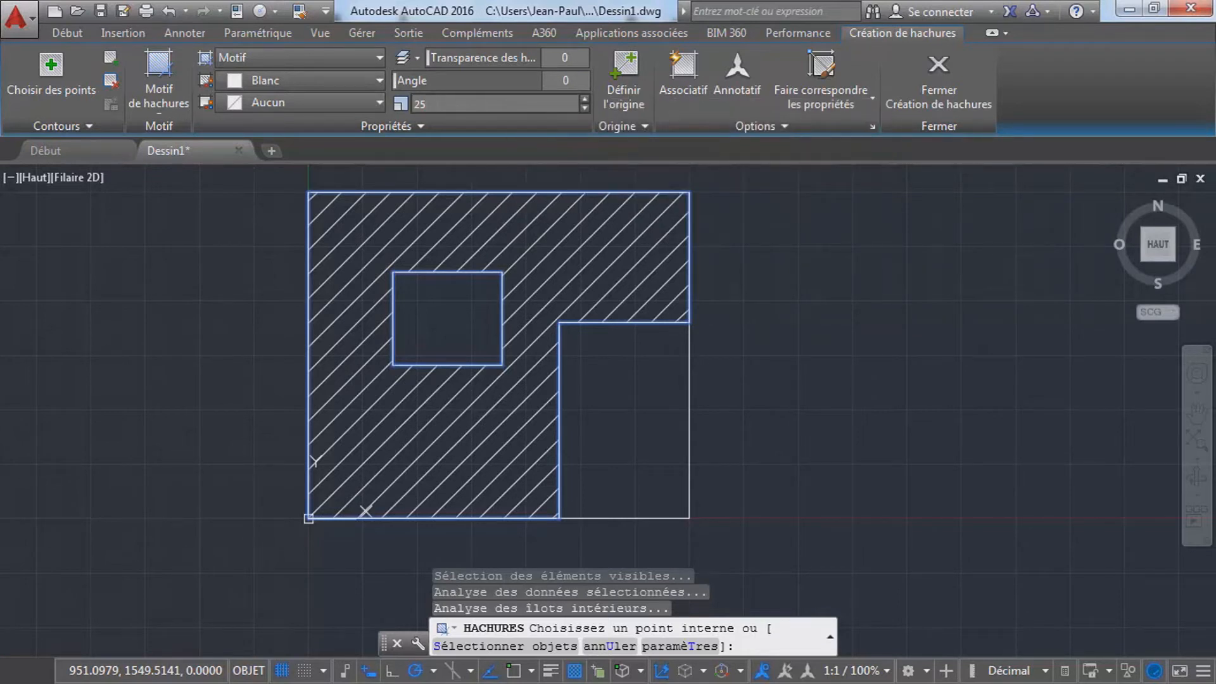
- Set the scale of the L-shaped area's hatch to 30 and finish the hatch
{"action": "left_click", "coordinate": [414, 104]}
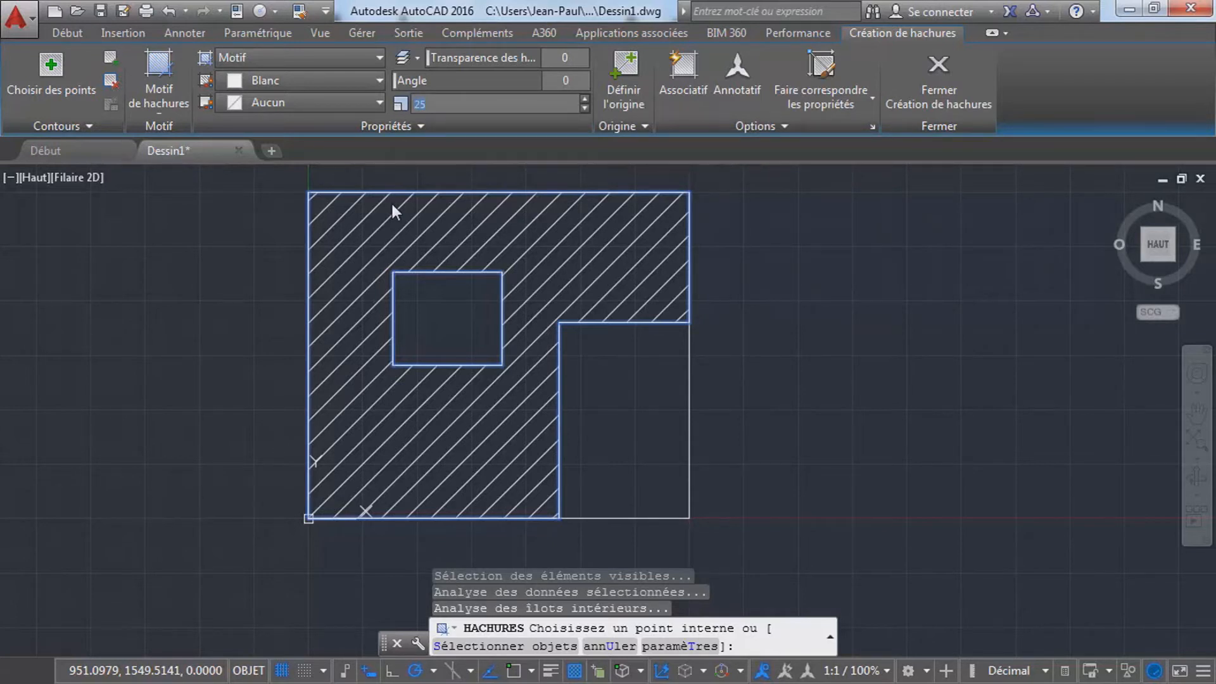
{"action": "type", "text": "30"}
{"action": "key", "text": "Return"}
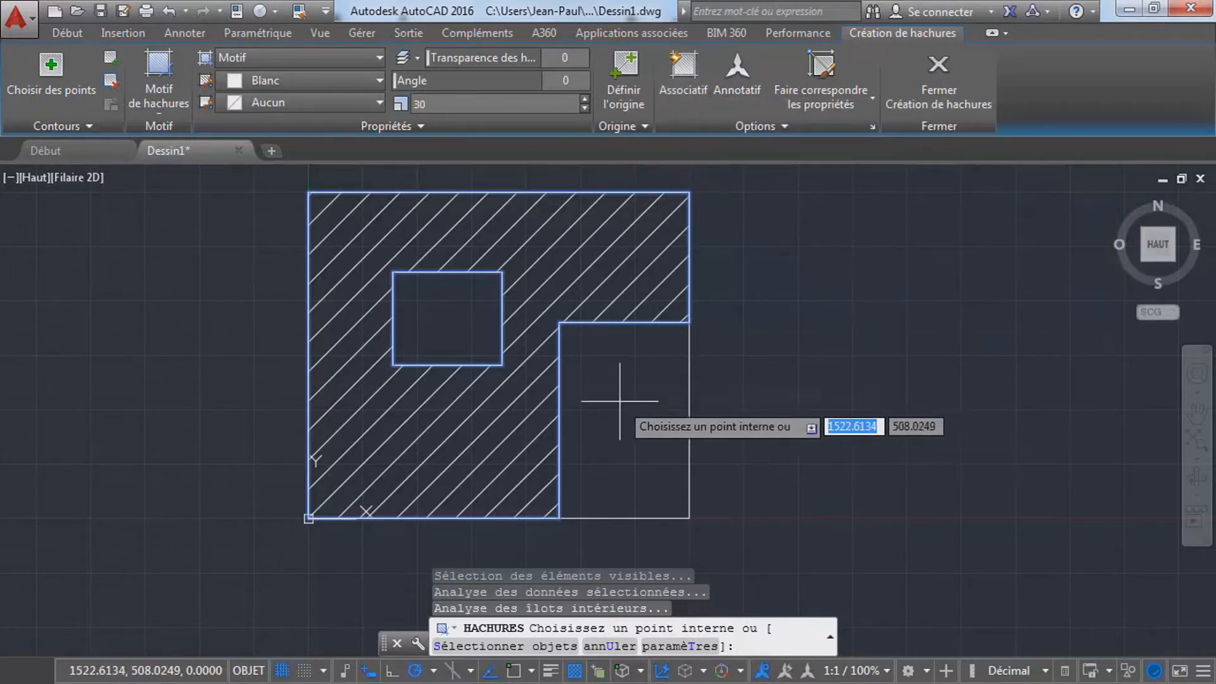
{"action": "left_click", "coordinate": [915, 90]}
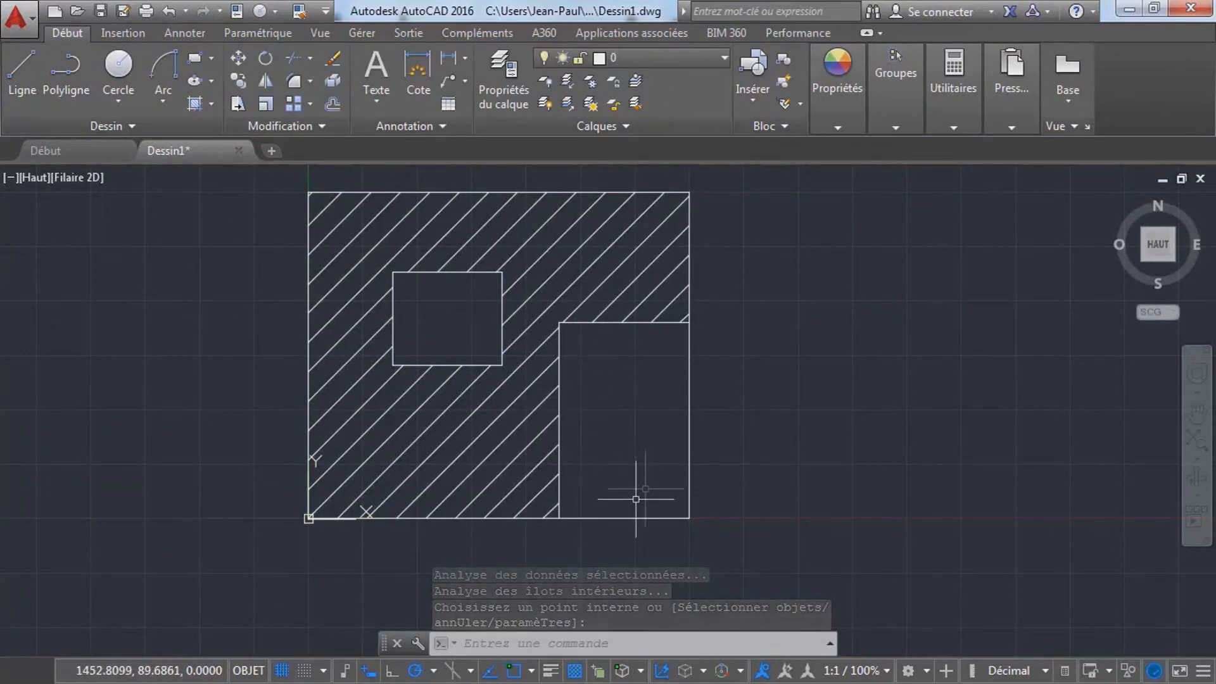
- Hatch the rectangle in the L shape's notch with the ANSI31 pattern
{"action": "left_click", "coordinate": [197, 104]}
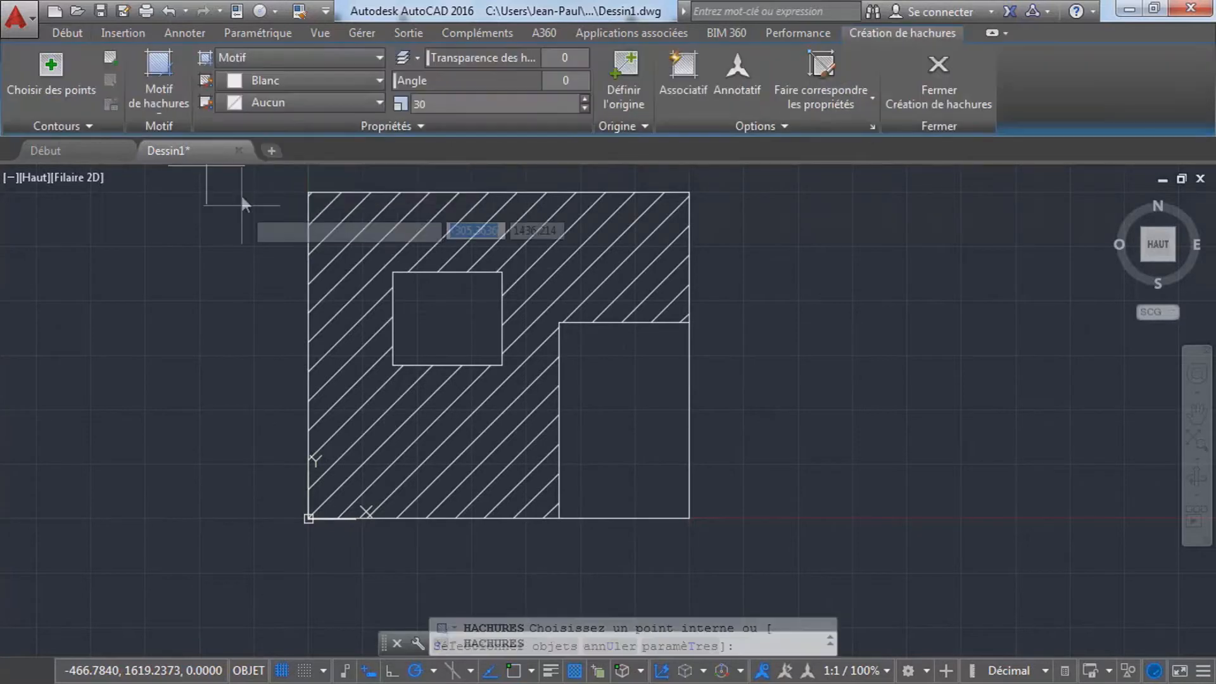
{"action": "left_click", "coordinate": [176, 103]}
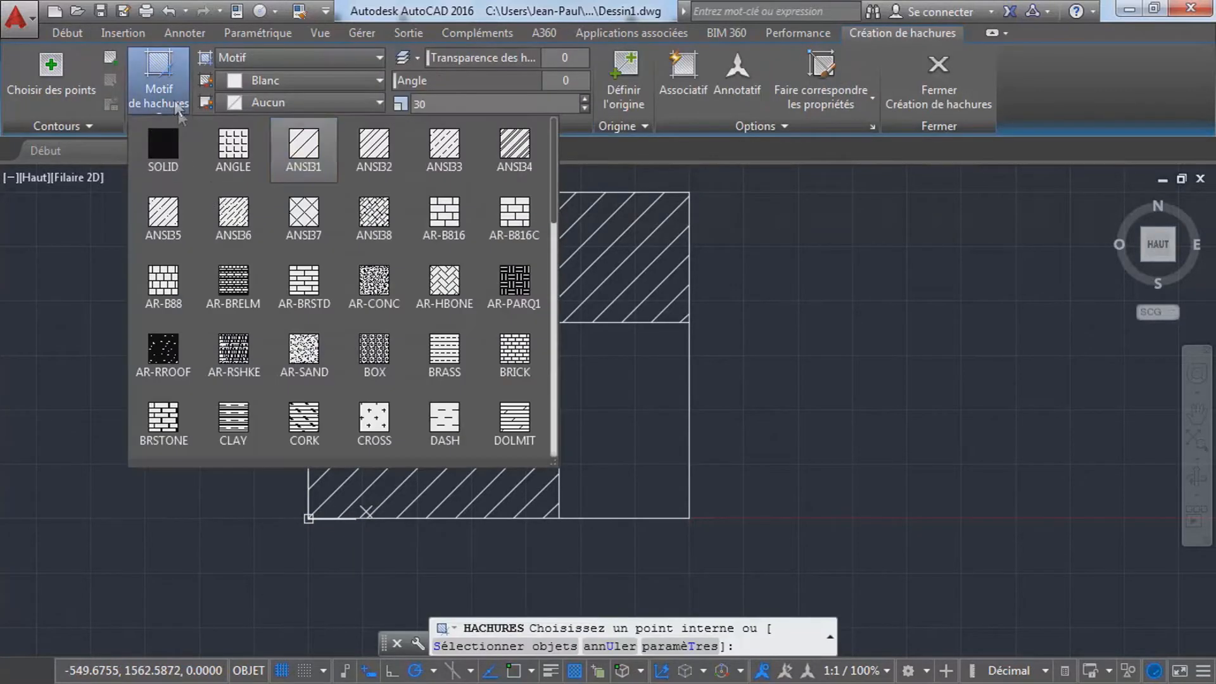
{"action": "left_click", "coordinate": [304, 148]}
{"action": "left_click", "coordinate": [618, 401]}
{"action": "left_click", "coordinate": [619, 400]}
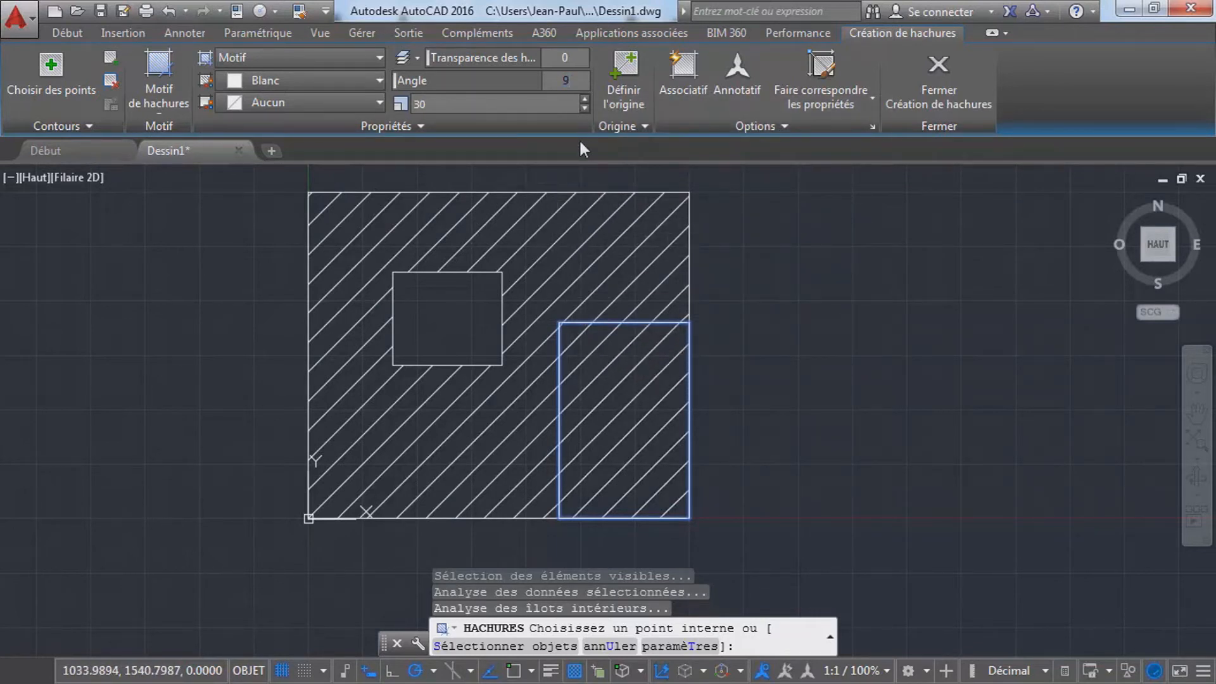
- Set the notch rectangle's hatch to an angle of 90 and a scale of 25, and finish the hatch
{"action": "type", "text": "0"}
{"action": "key", "text": "Return"}
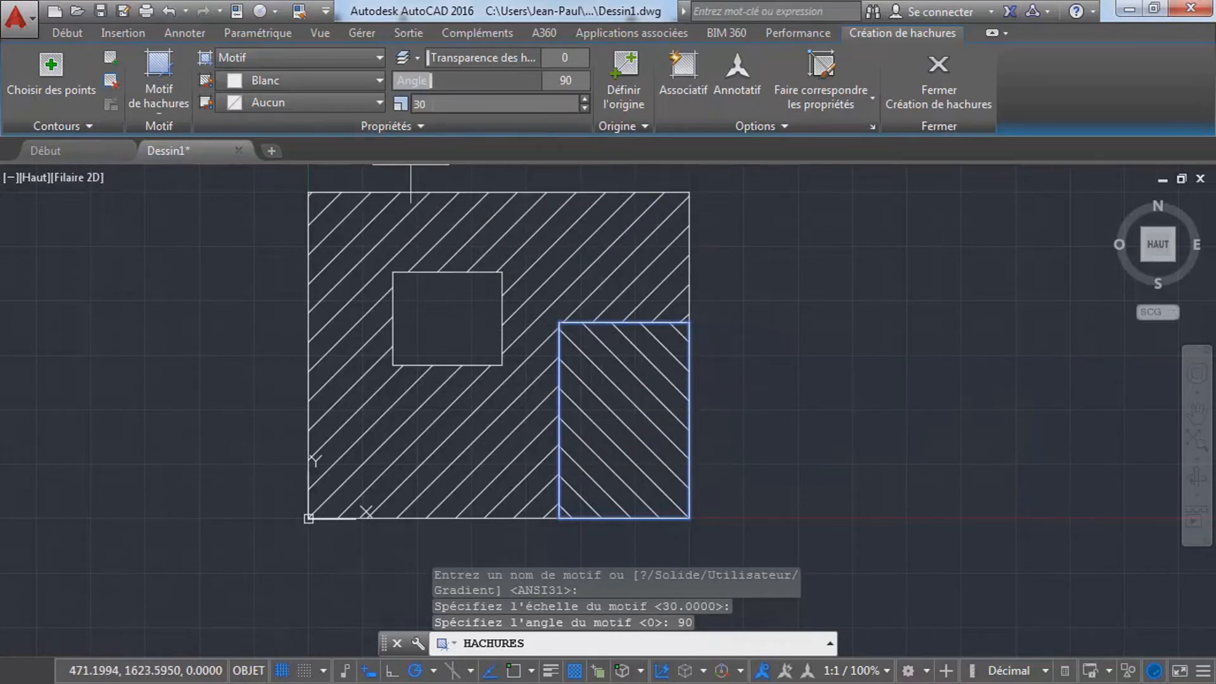
{"action": "left_click", "coordinate": [405, 104]}
{"action": "type", "text": "25"}
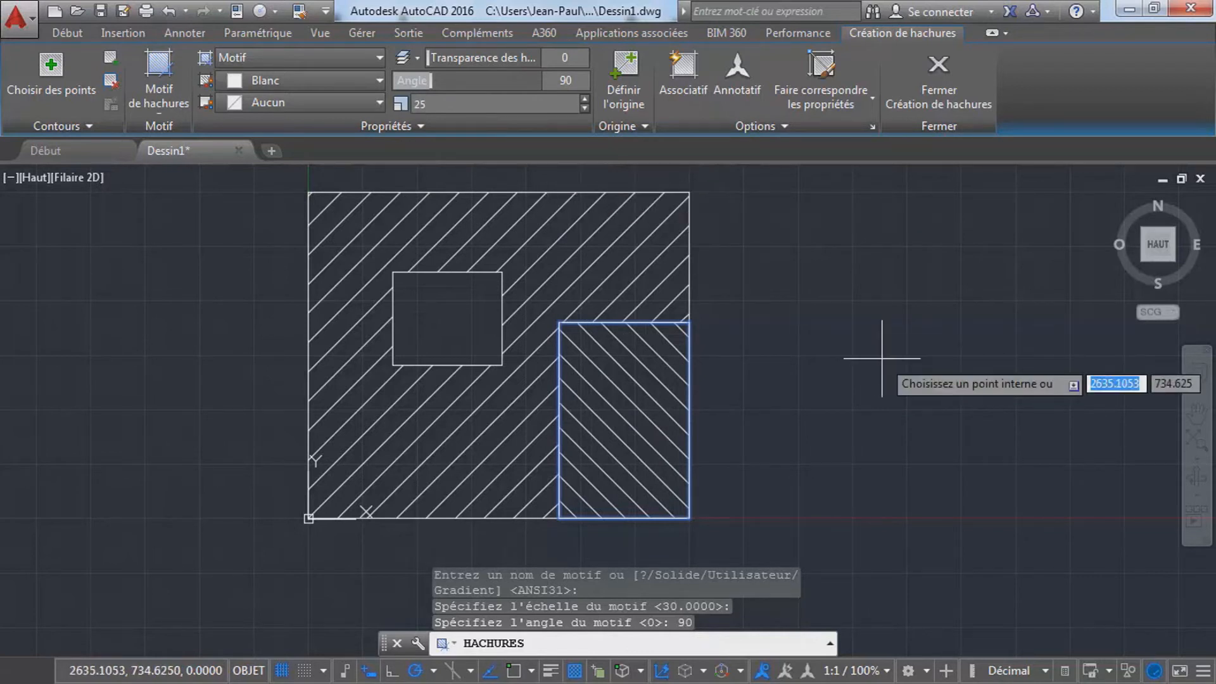
{"action": "left_click", "coordinate": [945, 101]}
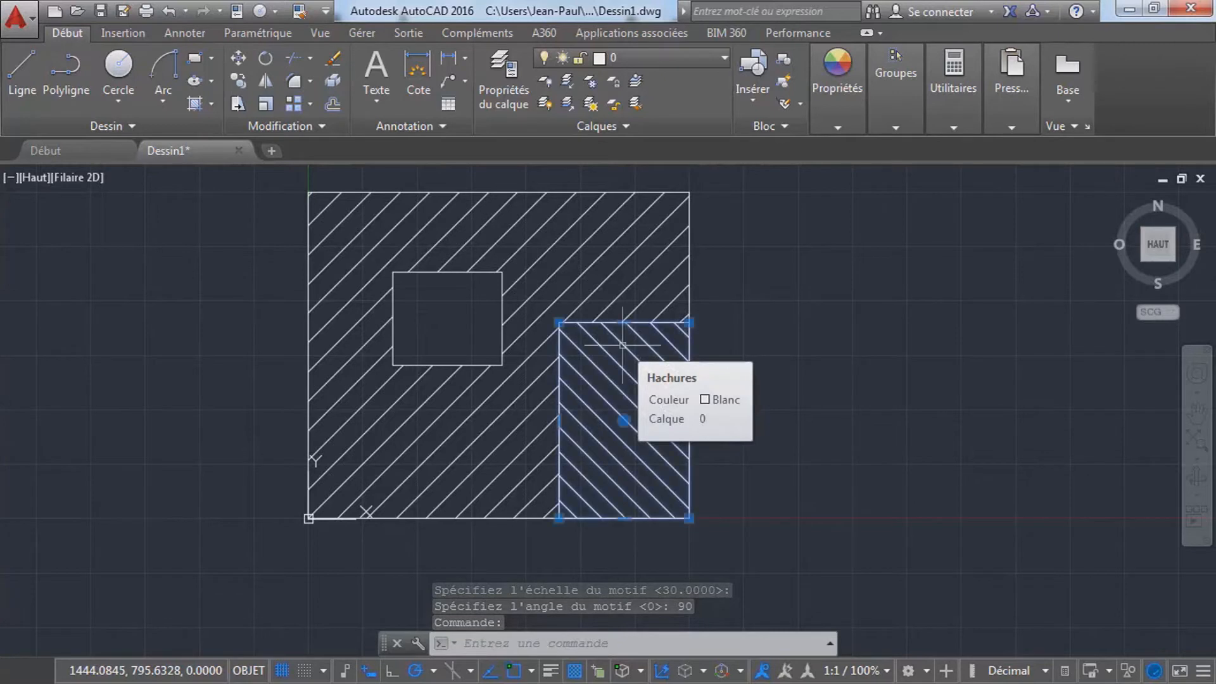
- Examine the properties of the notch rectangle's hatch in the hatch editor without changing them
{"action": "left_click", "coordinate": [622, 345]}
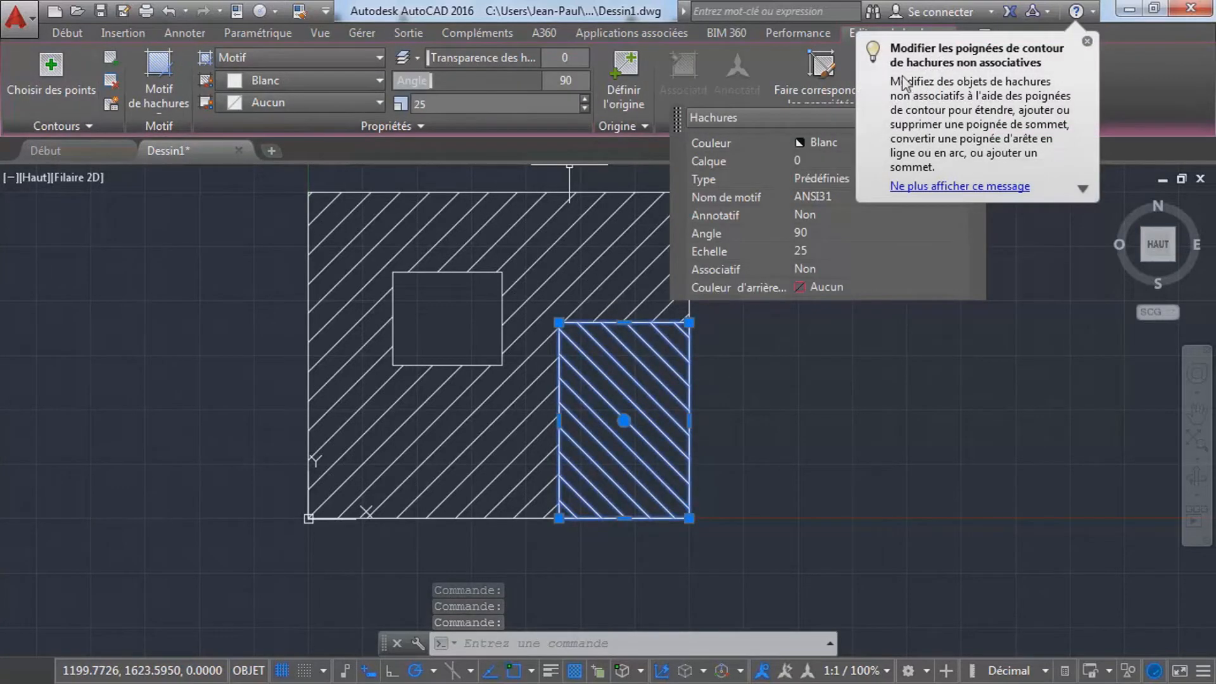
{"action": "left_click", "coordinate": [1086, 41]}
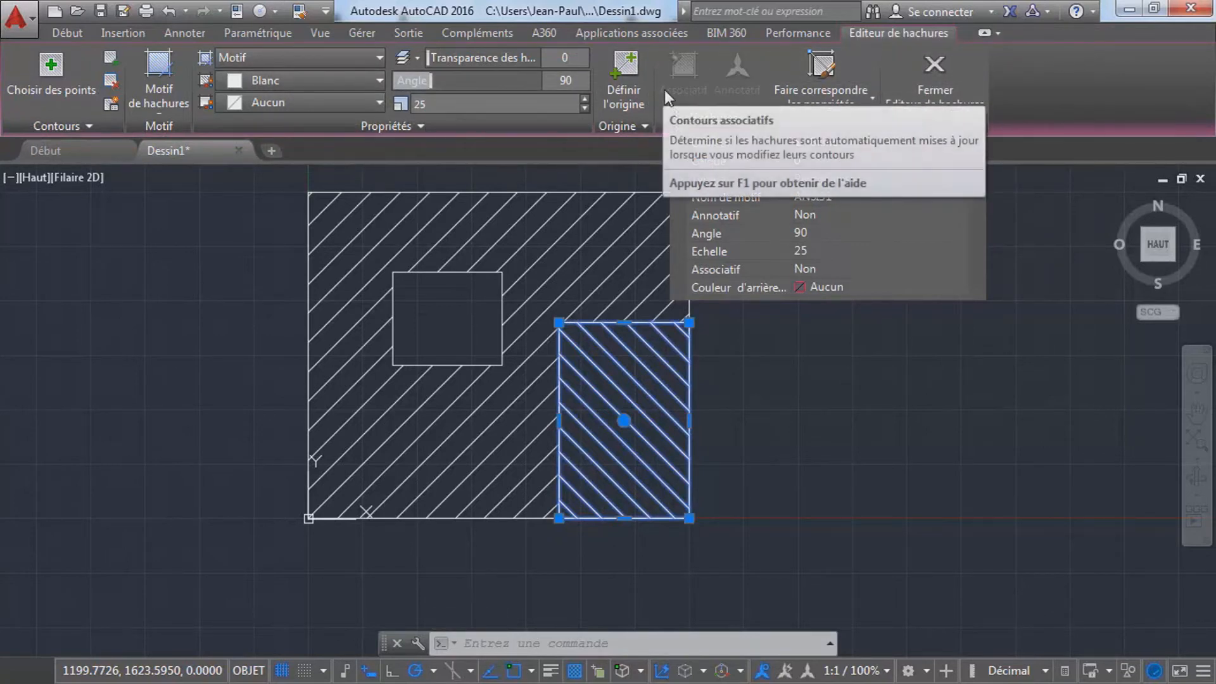
{"action": "left_click", "coordinate": [936, 73]}
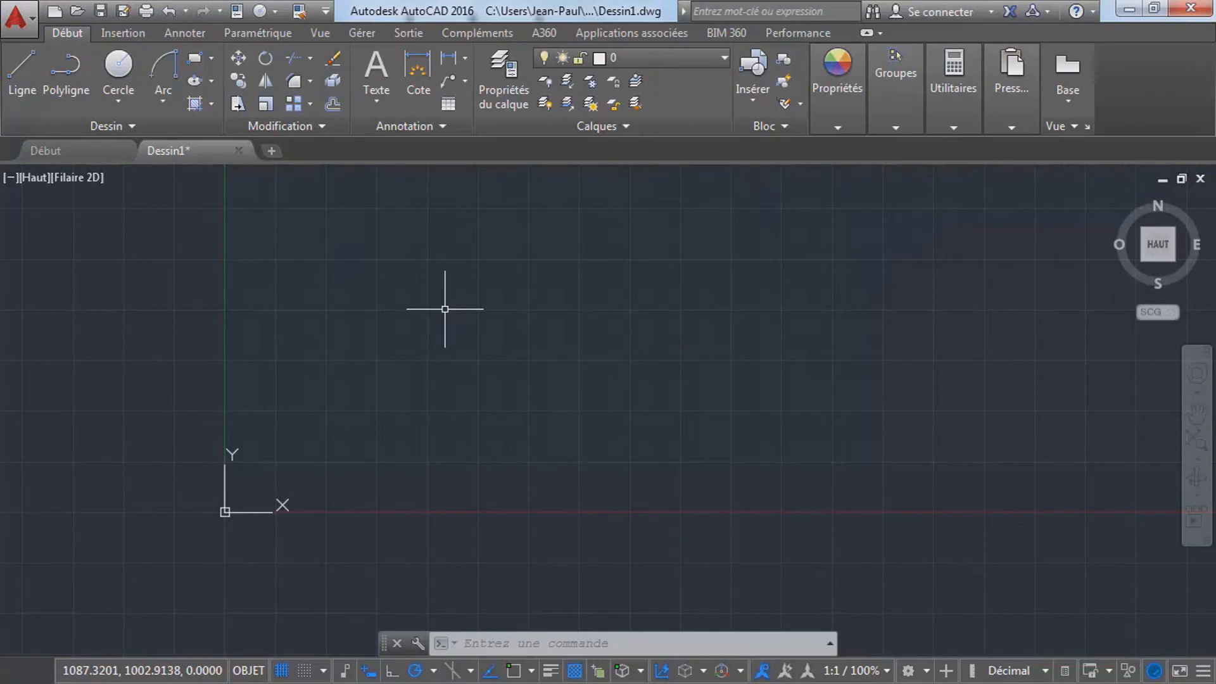
- Start a line outline at 0,0 with segments 1500 upward, 2000 to the right and 1000 downward
{"action": "type", "text": "l"}
{"action": "key", "text": "Return"}
{"action": "type", "text": "0"}
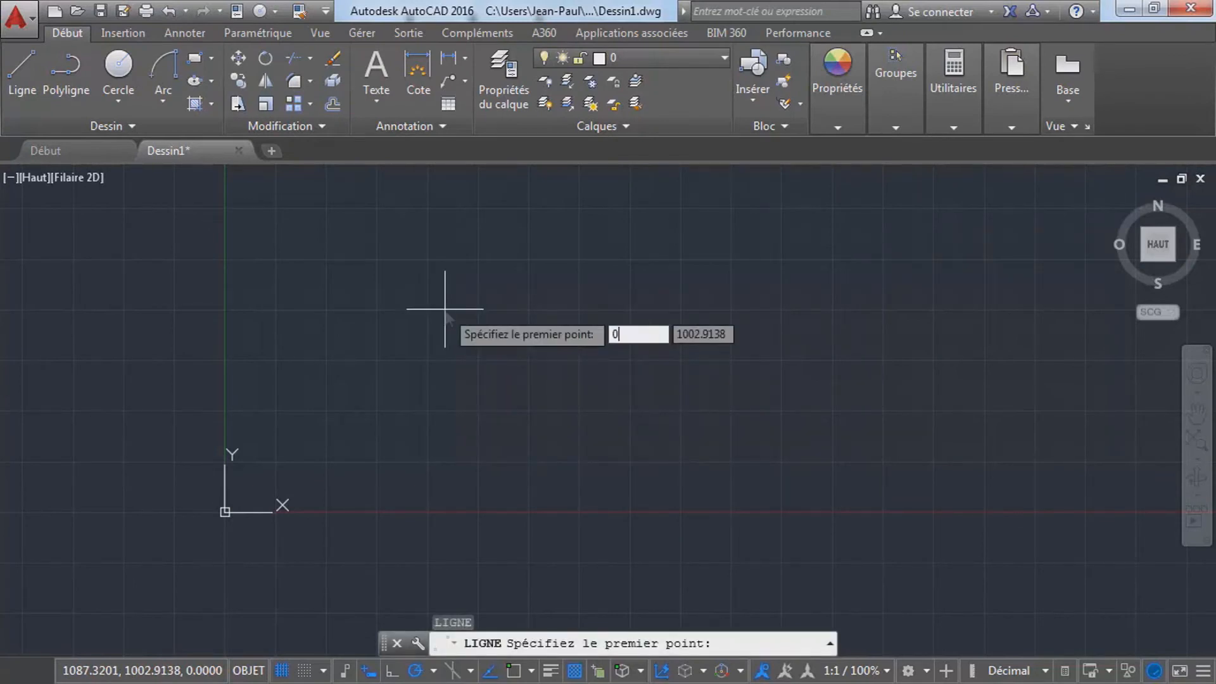
{"action": "type", "text": ",0"}
{"action": "key", "text": "Return"}
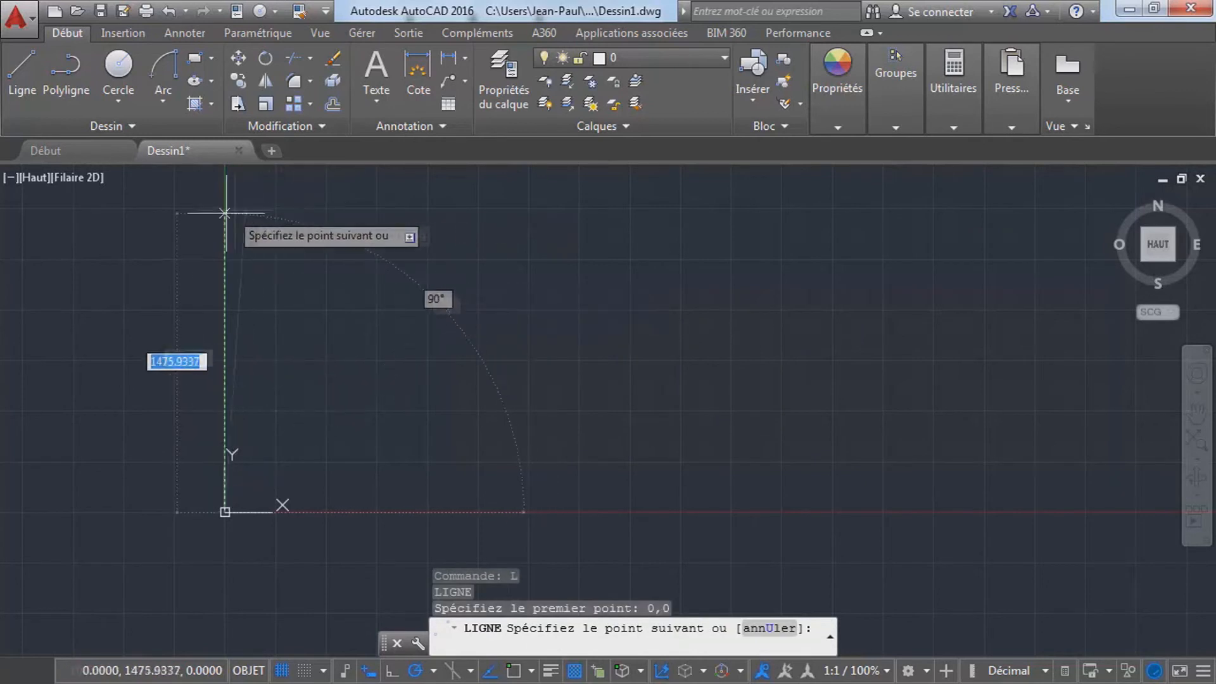
{"action": "type", "text": "1500"}
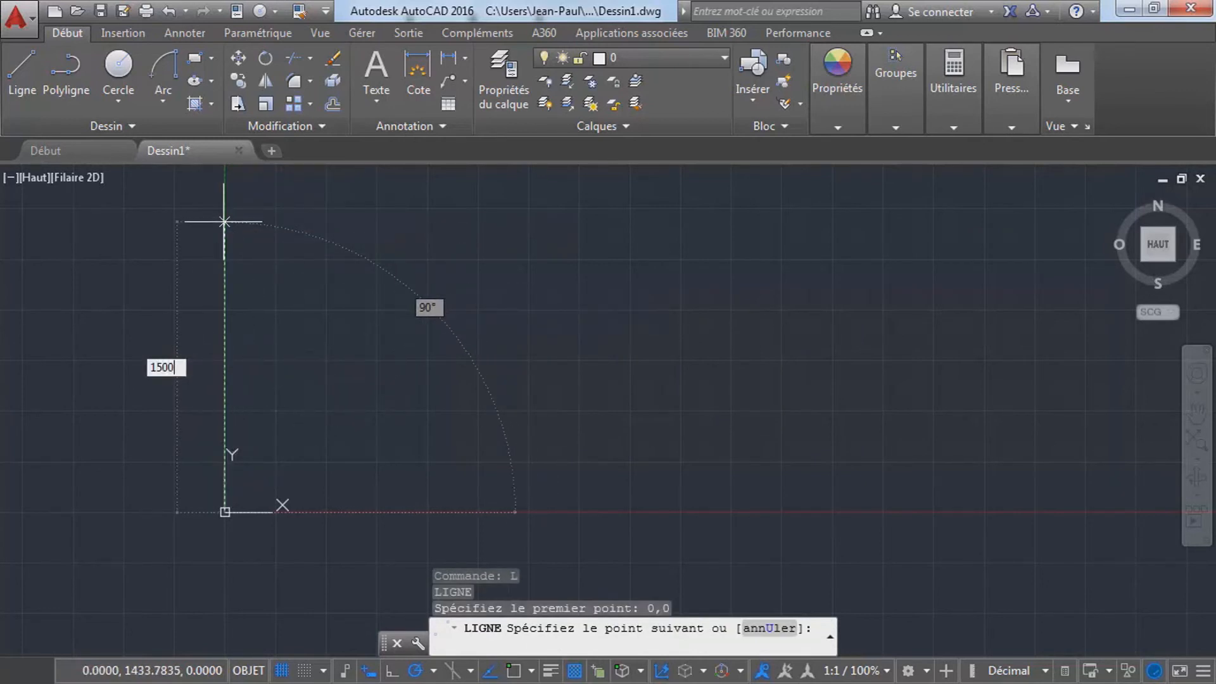
{"action": "key", "text": "Return"}
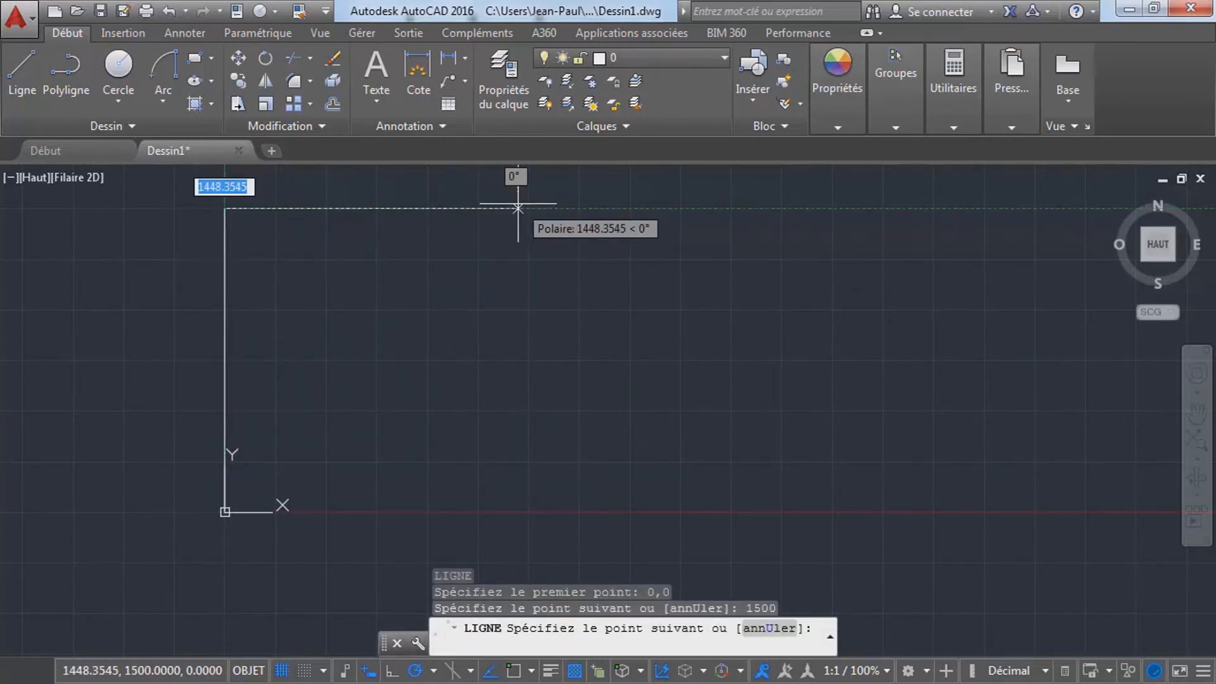
{"action": "type", "text": "2000"}
{"action": "key", "text": "Return"}
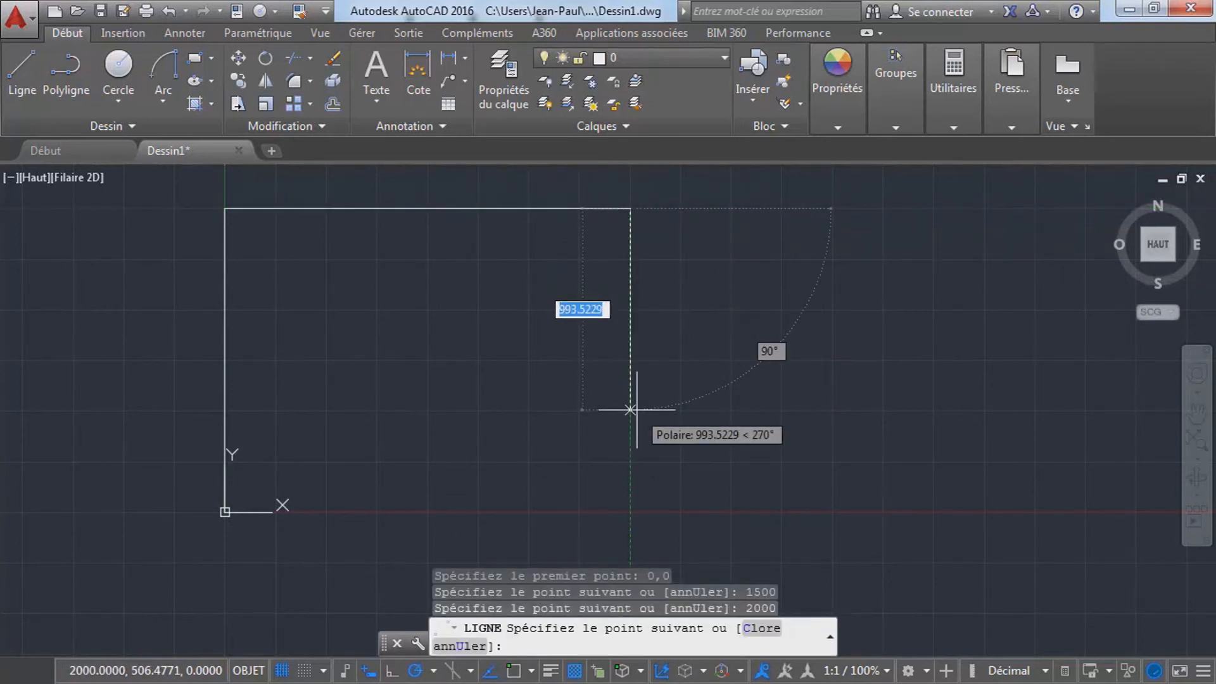
{"action": "type", "text": "1000"}
{"action": "key", "text": "Return"}
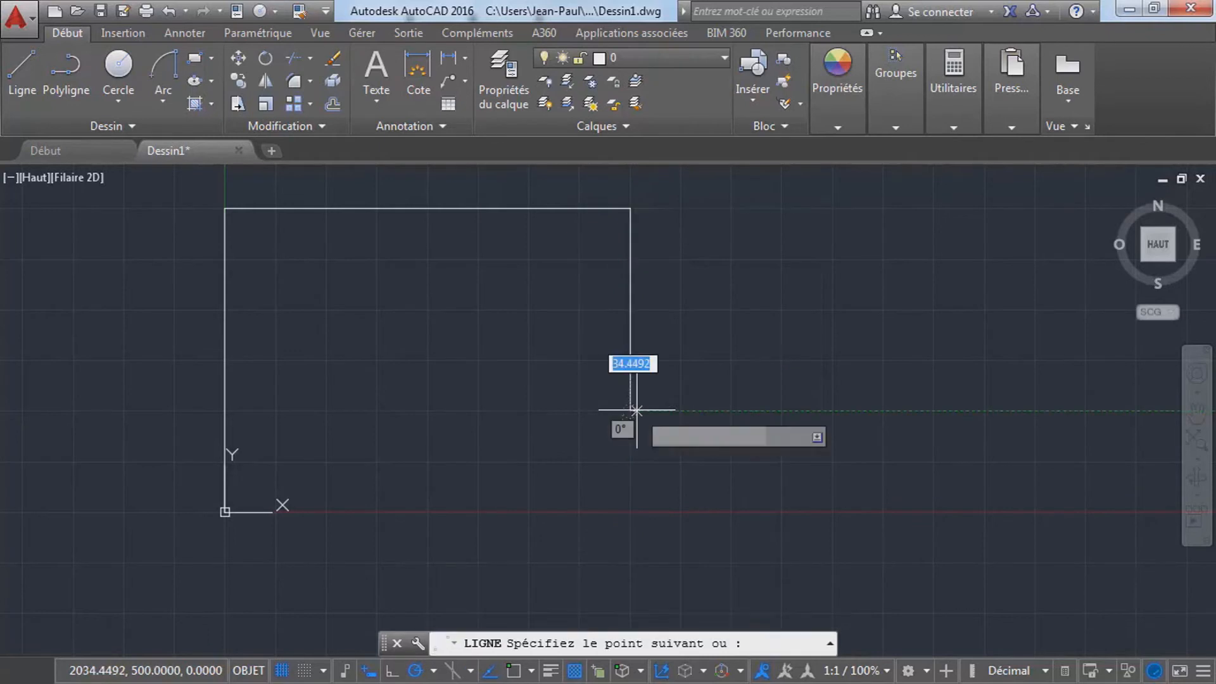
- Complete the stepped outline with segments 400 to the right, 500 downward and 2400 left back to the origin
{"action": "type", "text": "400"}
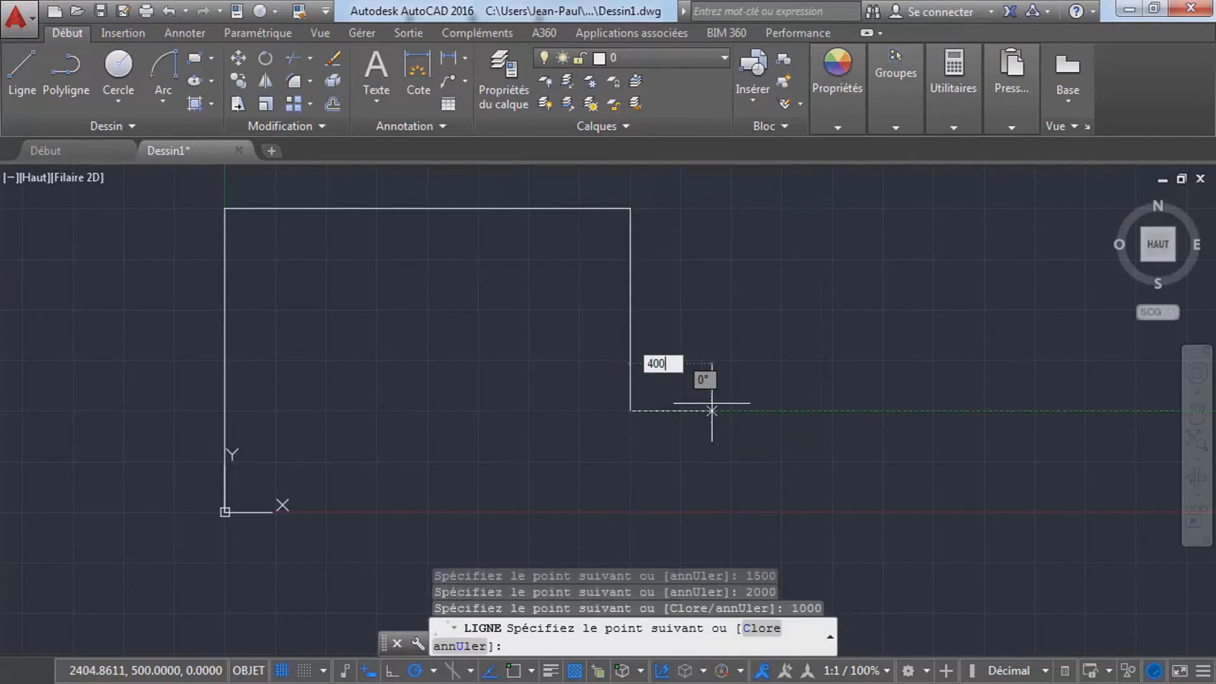
{"action": "key", "text": "Return"}
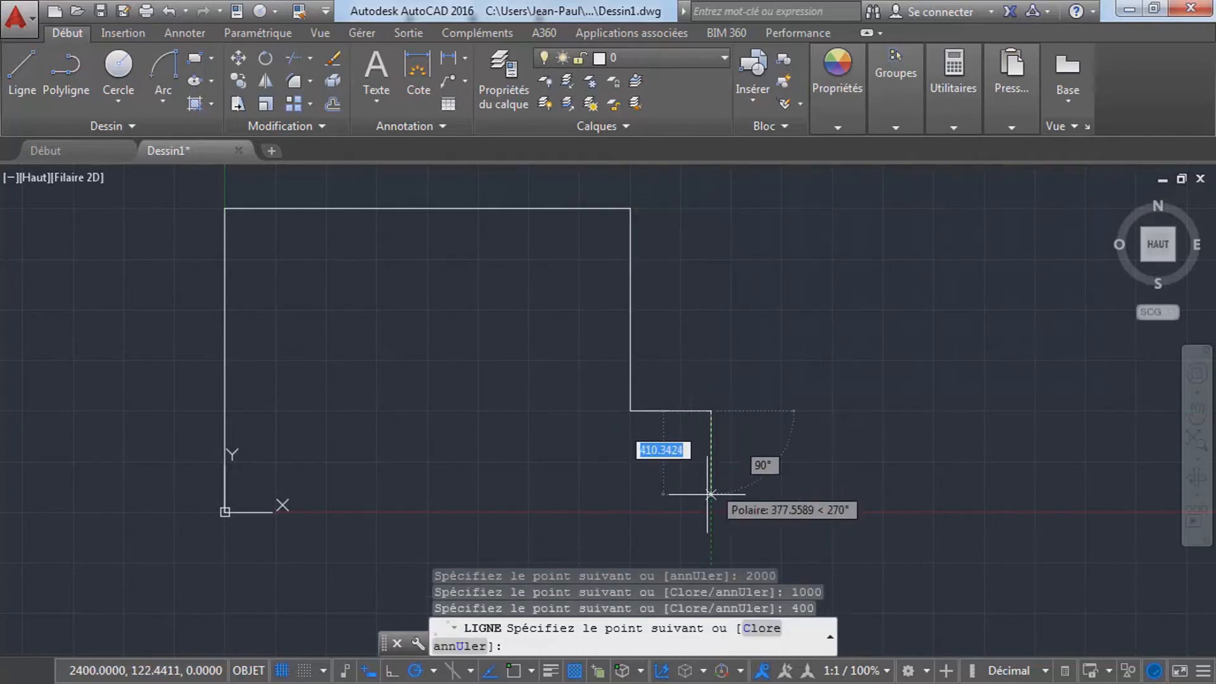
{"action": "type", "text": "500"}
{"action": "key", "text": "Return"}
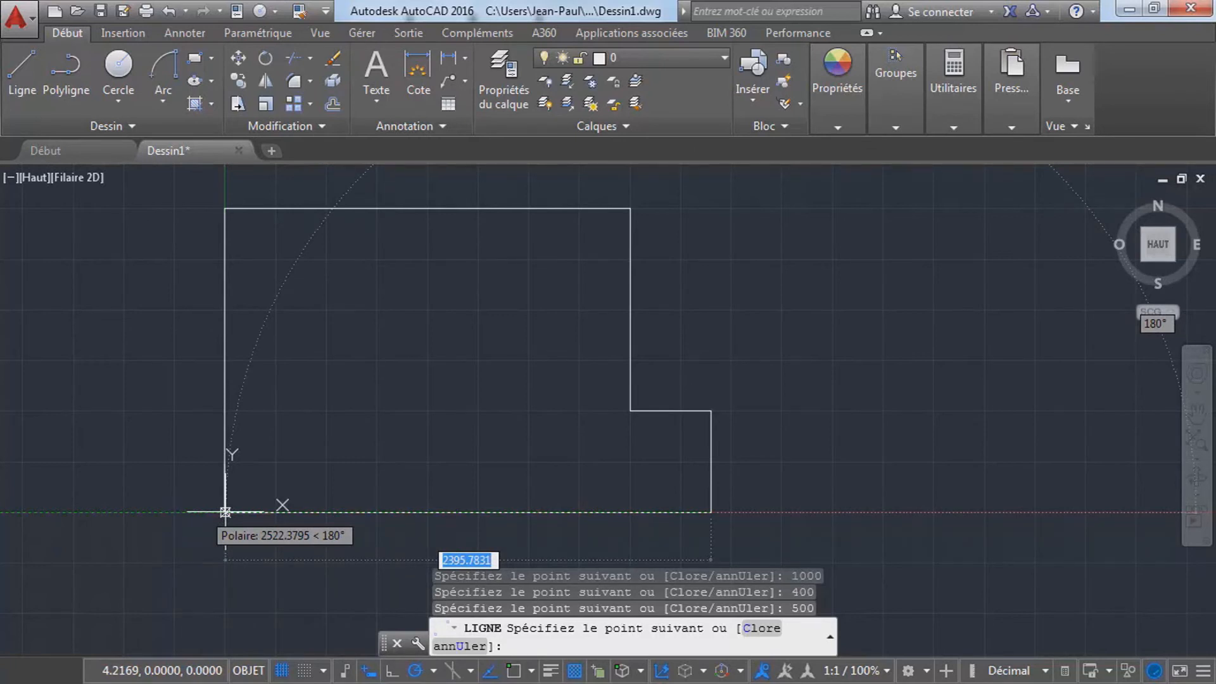
{"action": "type", "text": "2400"}
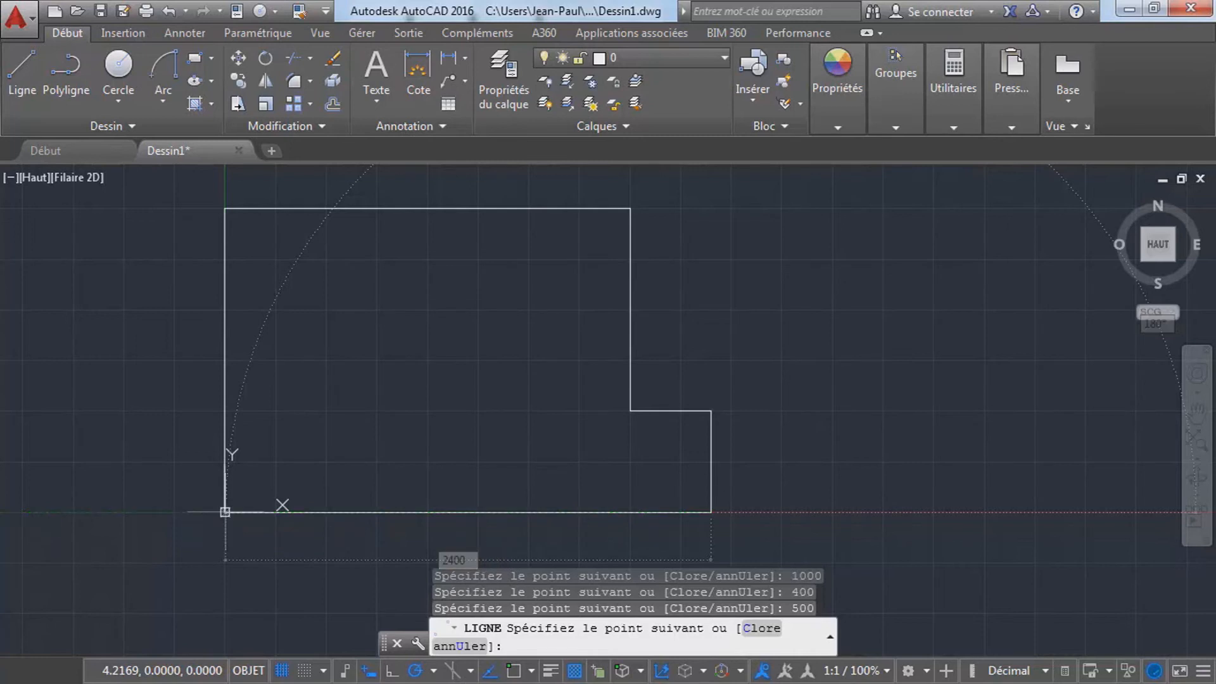
{"action": "key", "text": "Return"}
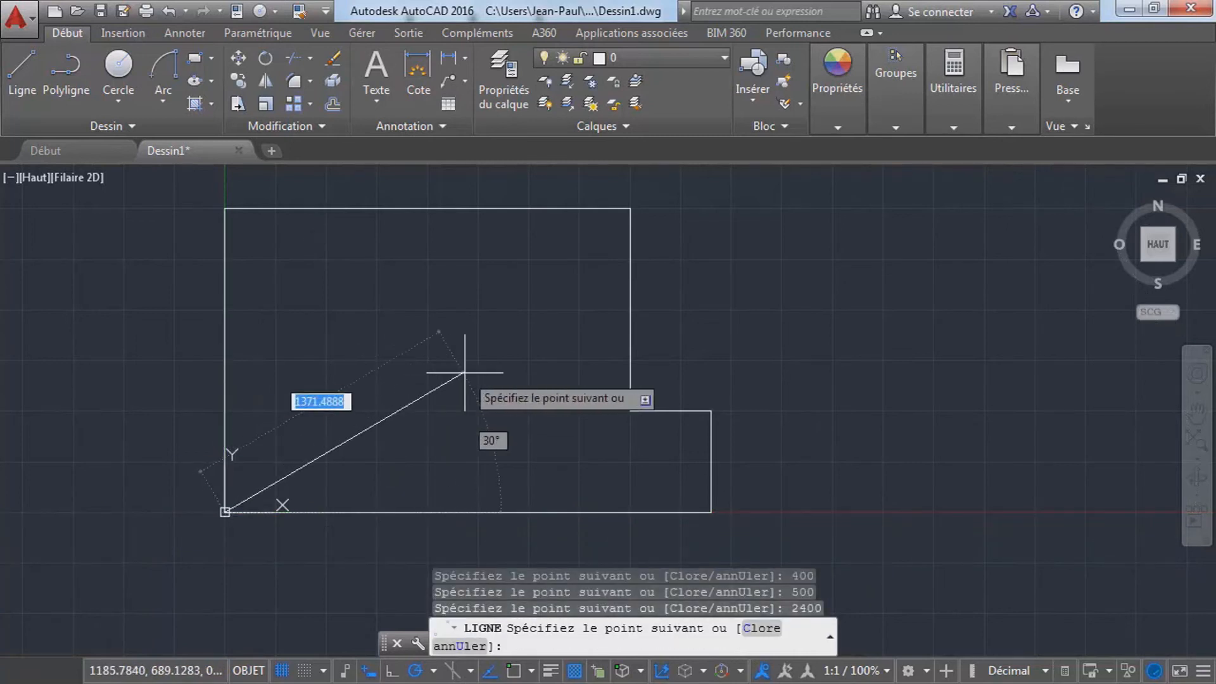
{"action": "key", "text": "Escape"}
{"action": "key", "text": "Escape"}
{"action": "key", "text": "Escape"}
{"action": "key", "text": "Escape"}
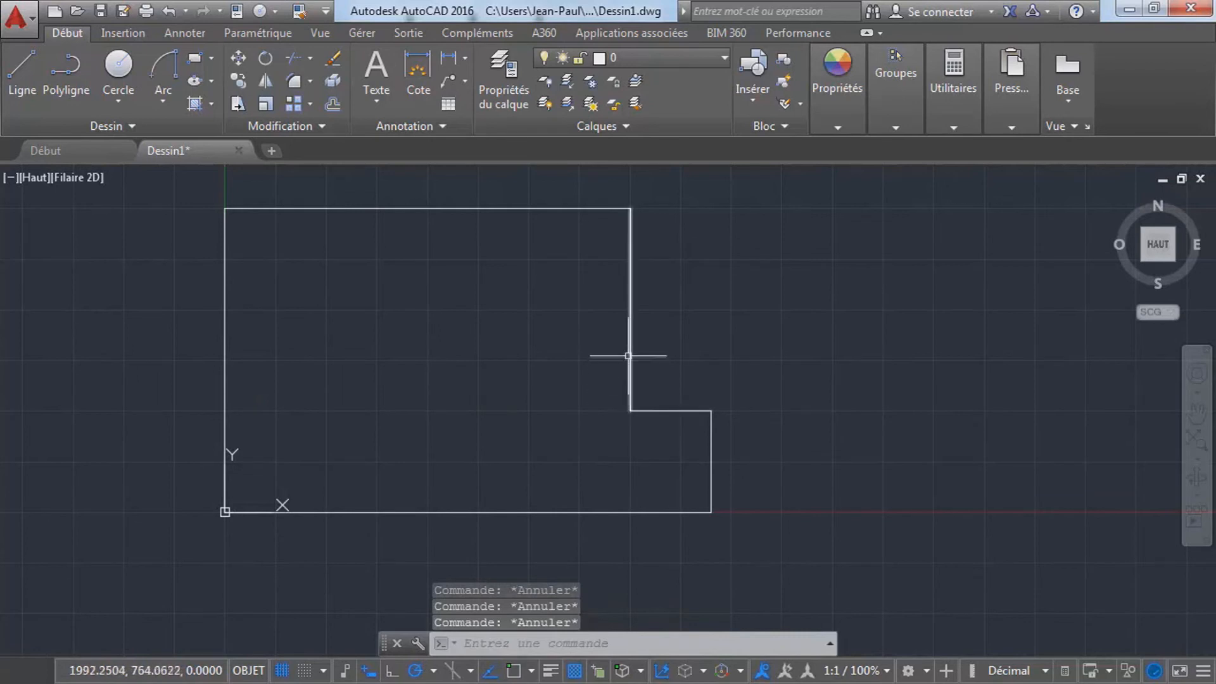
- Hatch the inside of the stepped outline with the ANSI31 pattern
{"action": "left_click", "coordinate": [199, 101]}
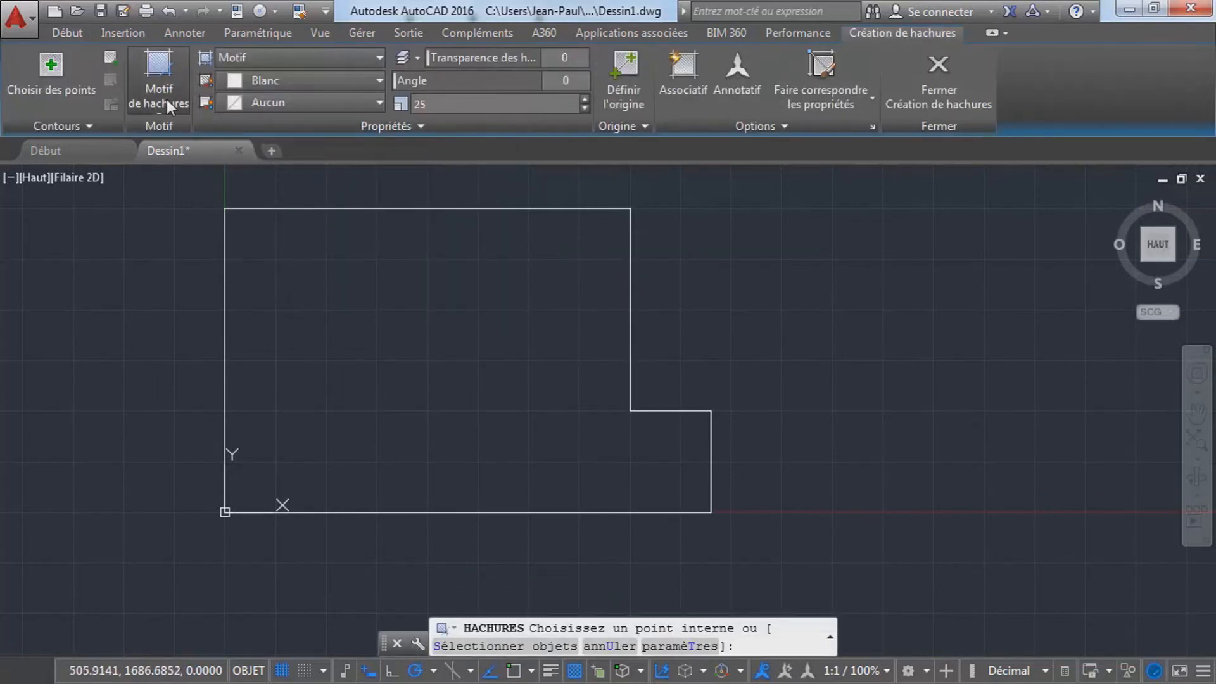
{"action": "left_click", "coordinate": [164, 104]}
{"action": "left_click", "coordinate": [297, 154]}
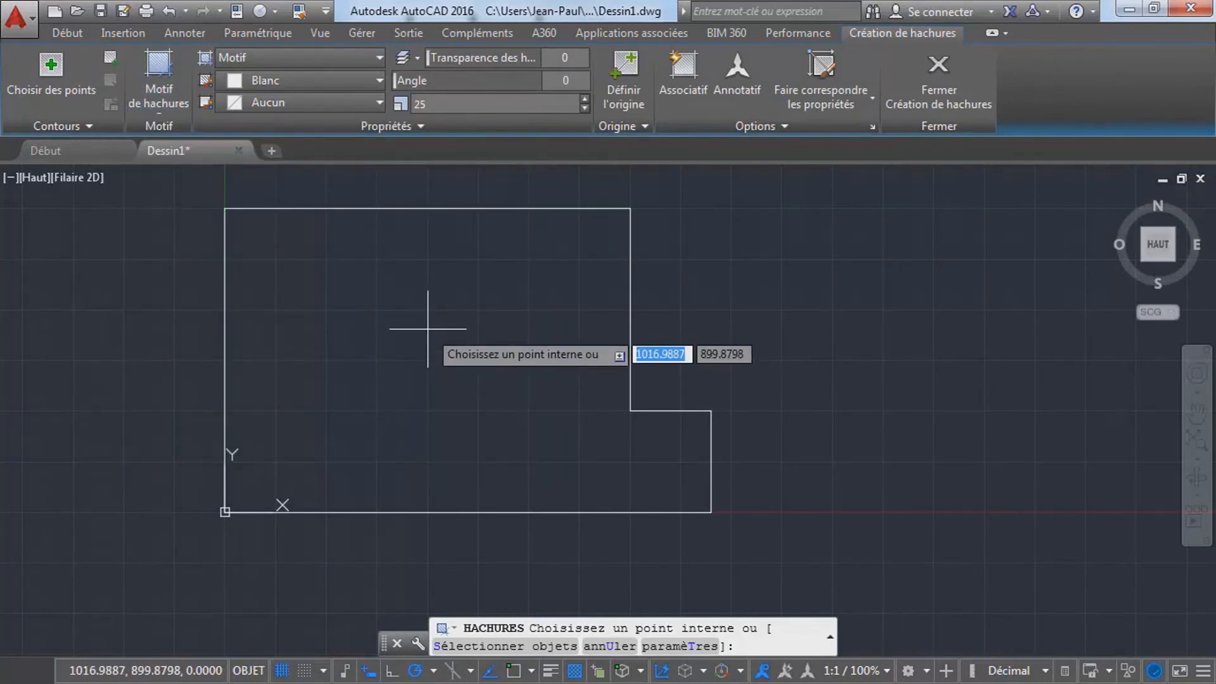
{"action": "left_click", "coordinate": [428, 329]}
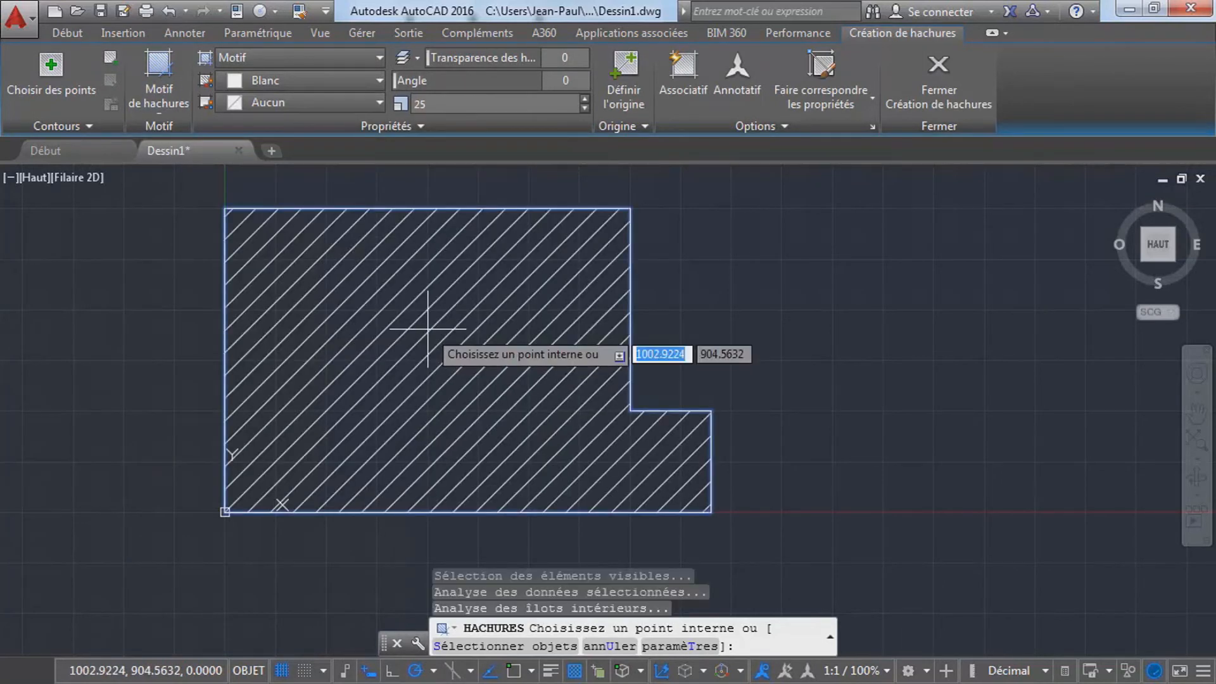
{"action": "key", "text": "Escape"}
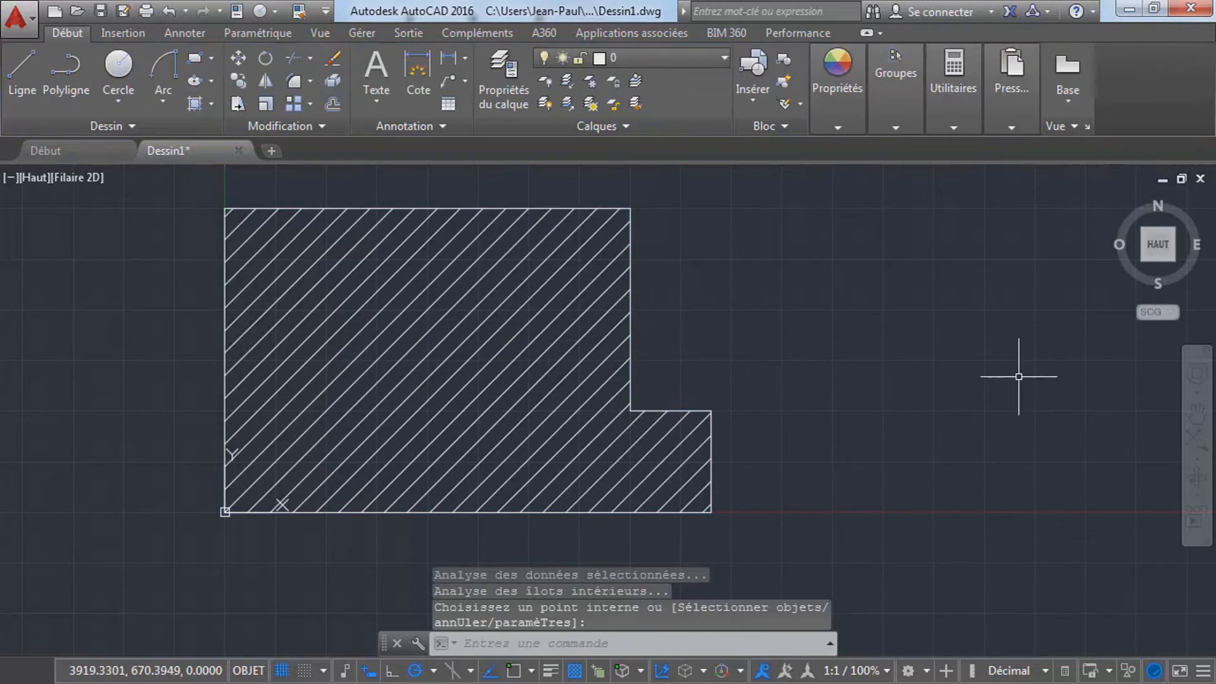
{"action": "key", "text": "Escape"}
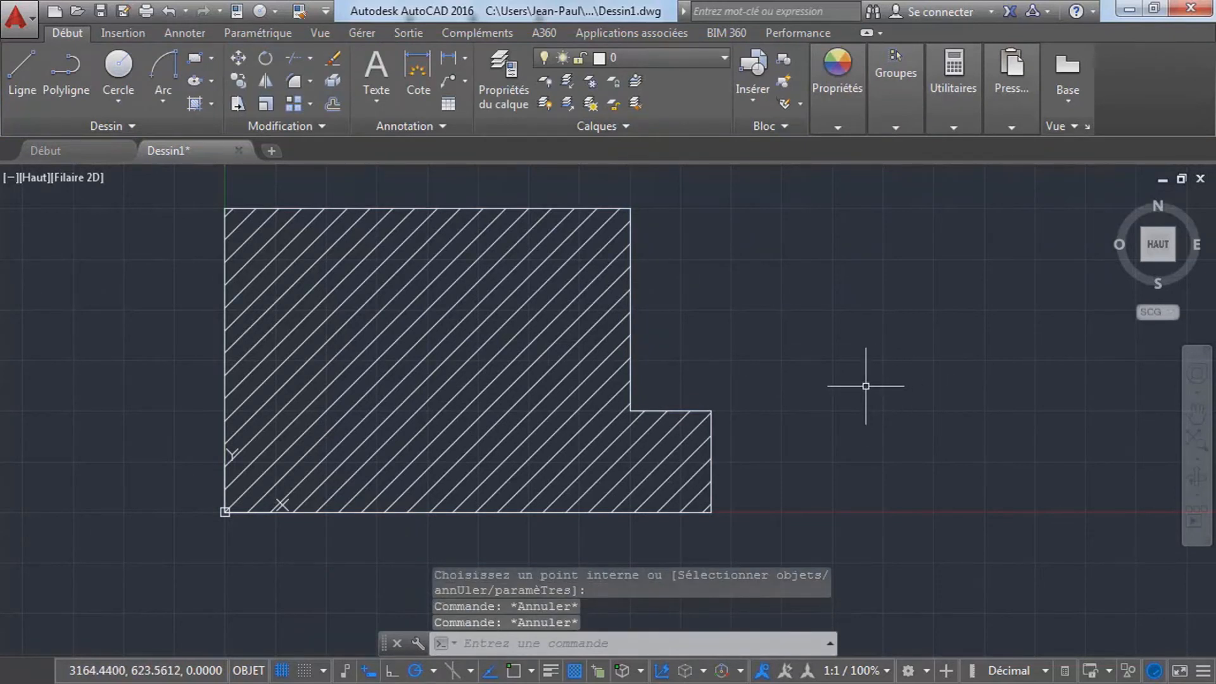
{"action": "type", "text": "l"}
{"action": "key", "text": "Return"}
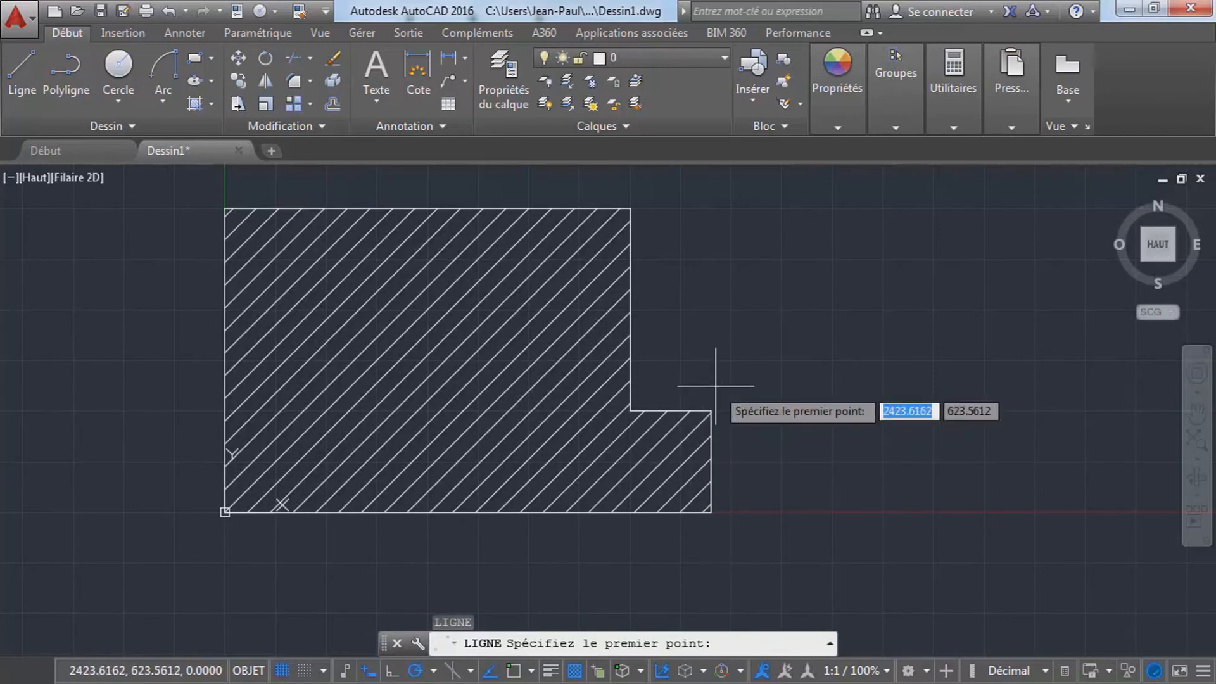
{"action": "key", "text": "Escape"}
{"action": "key", "text": "Escape"}
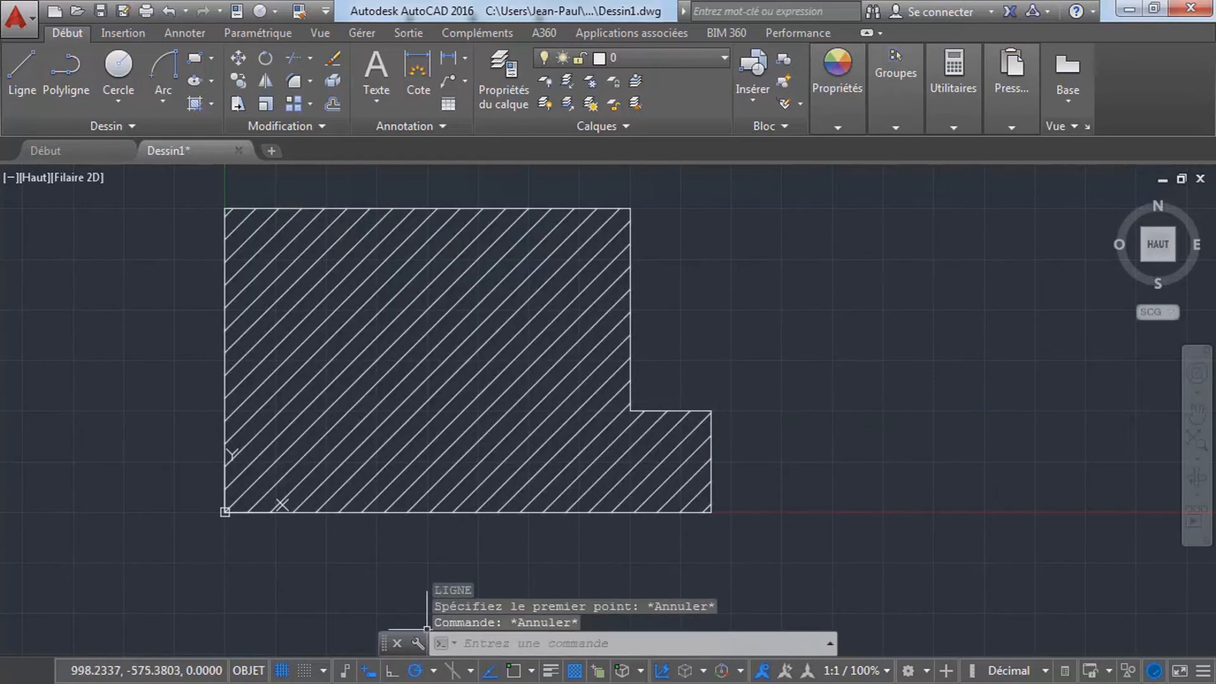
- Enable all object snap modes in the drawing settings
{"action": "left_click", "coordinate": [322, 671]}
{"action": "left_click", "coordinate": [380, 567]}
{"action": "left_click", "coordinate": [610, 168]}
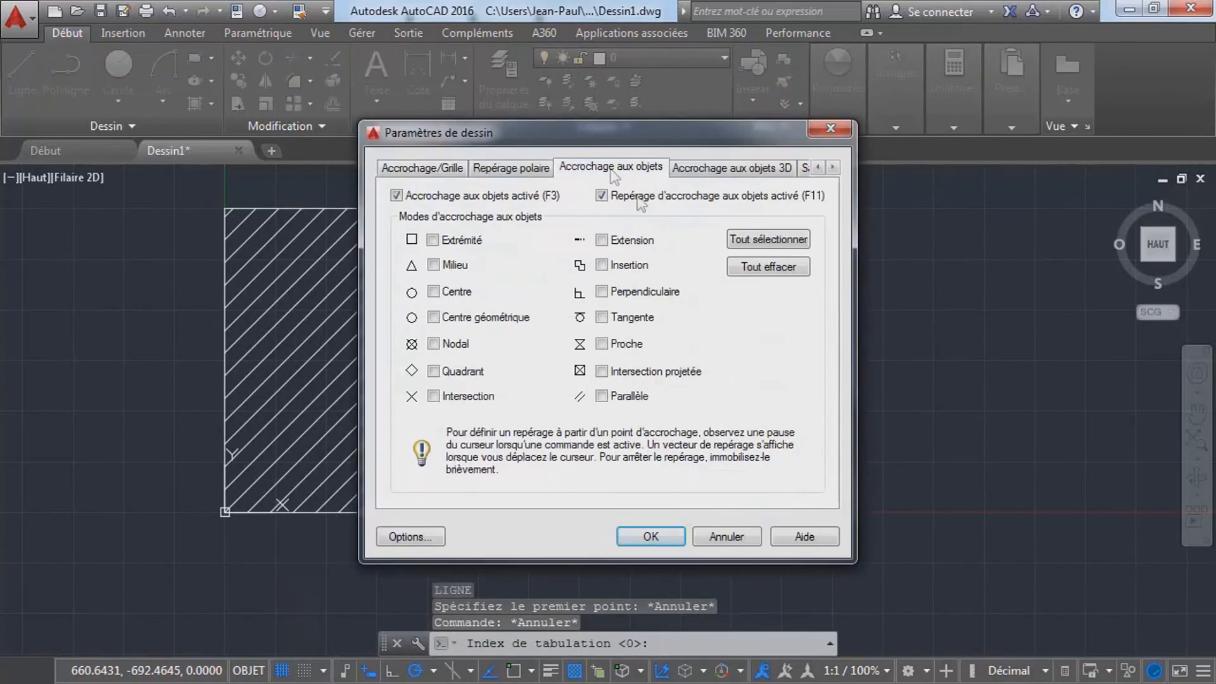
{"action": "left_click", "coordinate": [651, 537]}
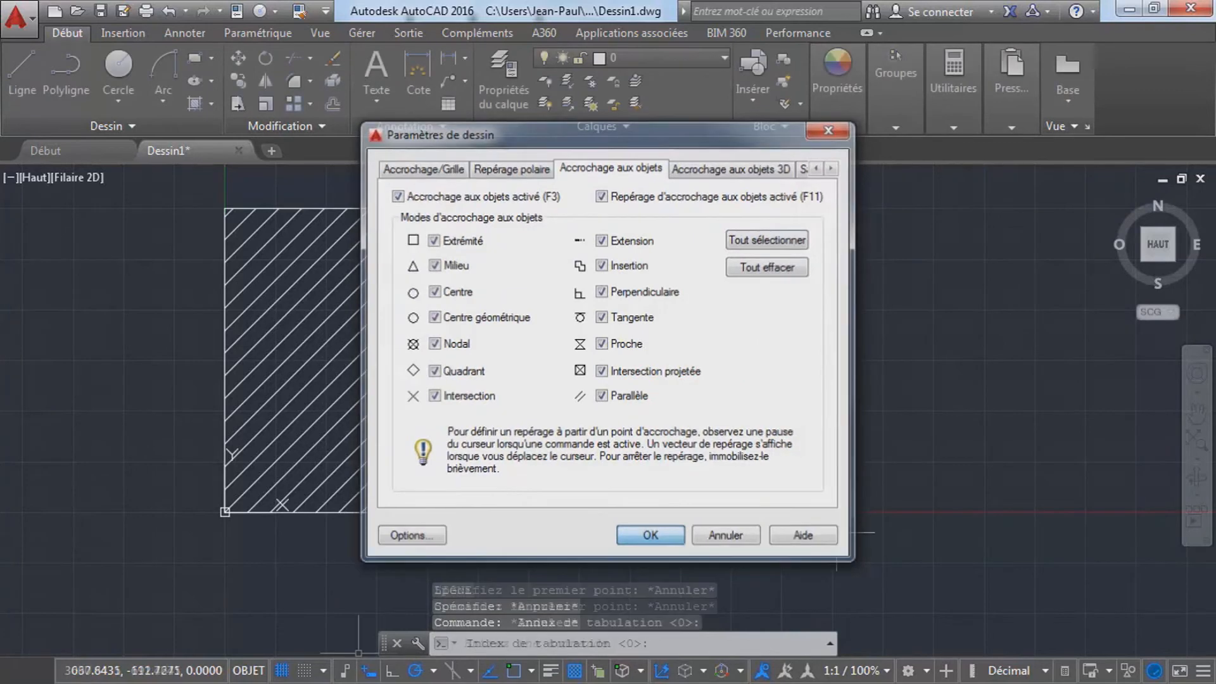
- Draw a vertical line 500 long from the inner corner of the step down to the outline's bottom edge
{"action": "type", "text": "l"}
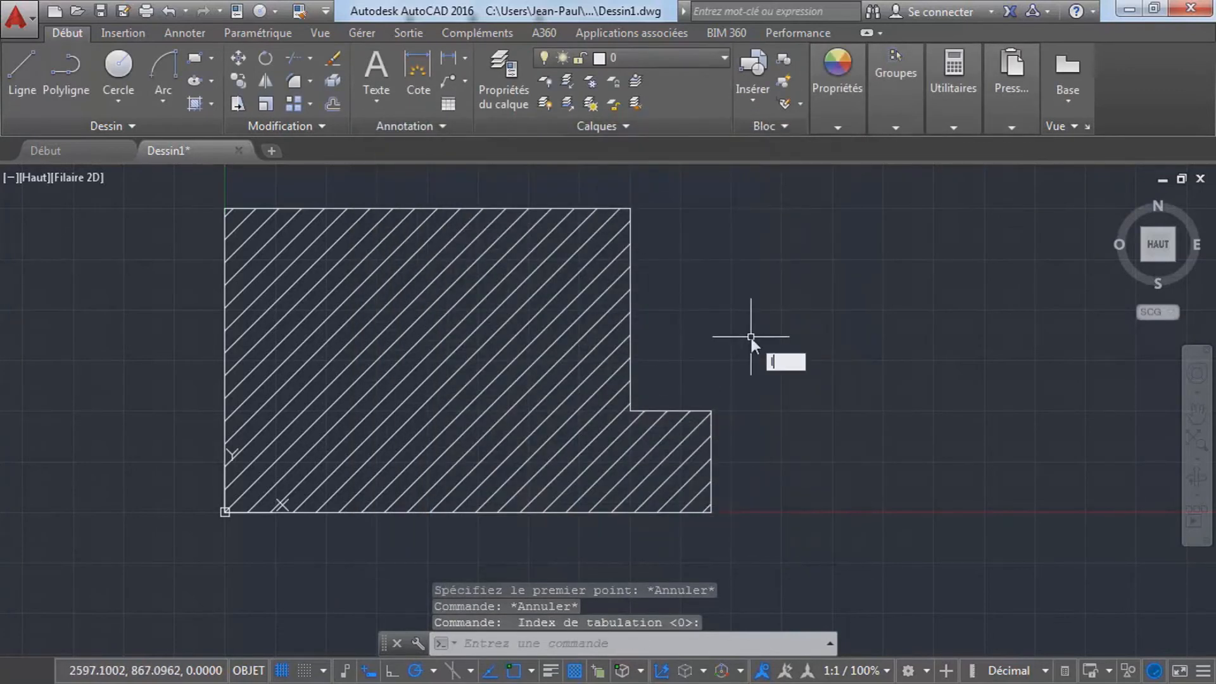
{"action": "key", "text": "Return"}
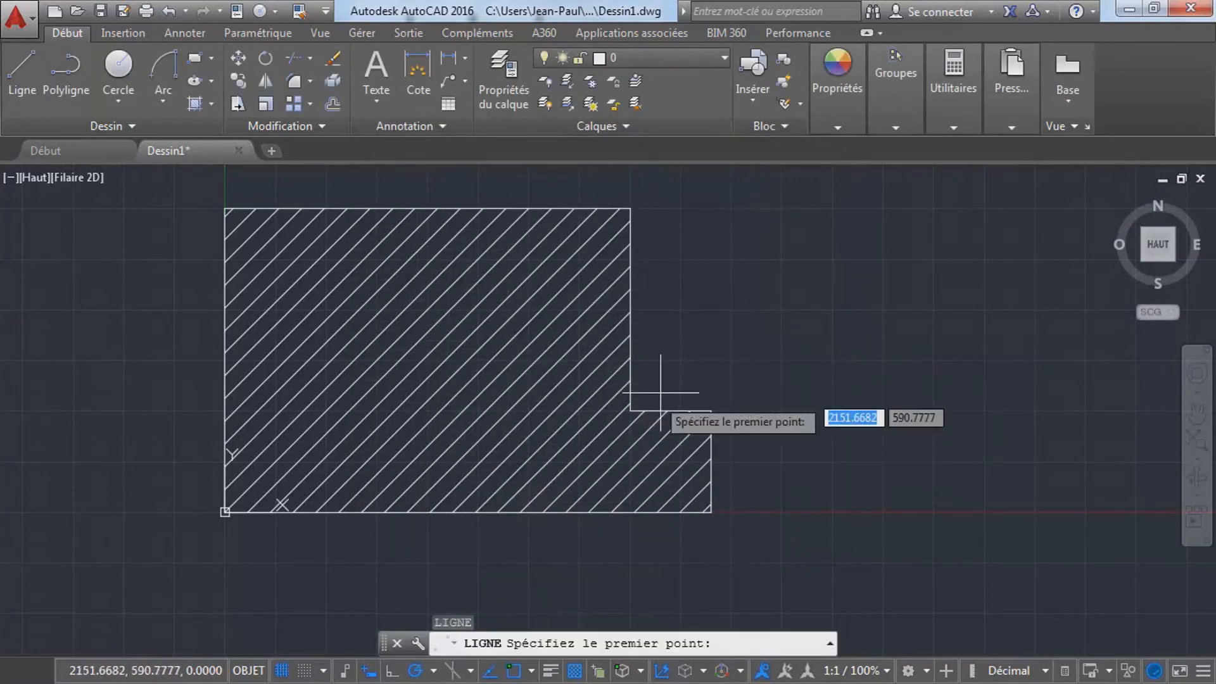
{"action": "left_click", "coordinate": [630, 410]}
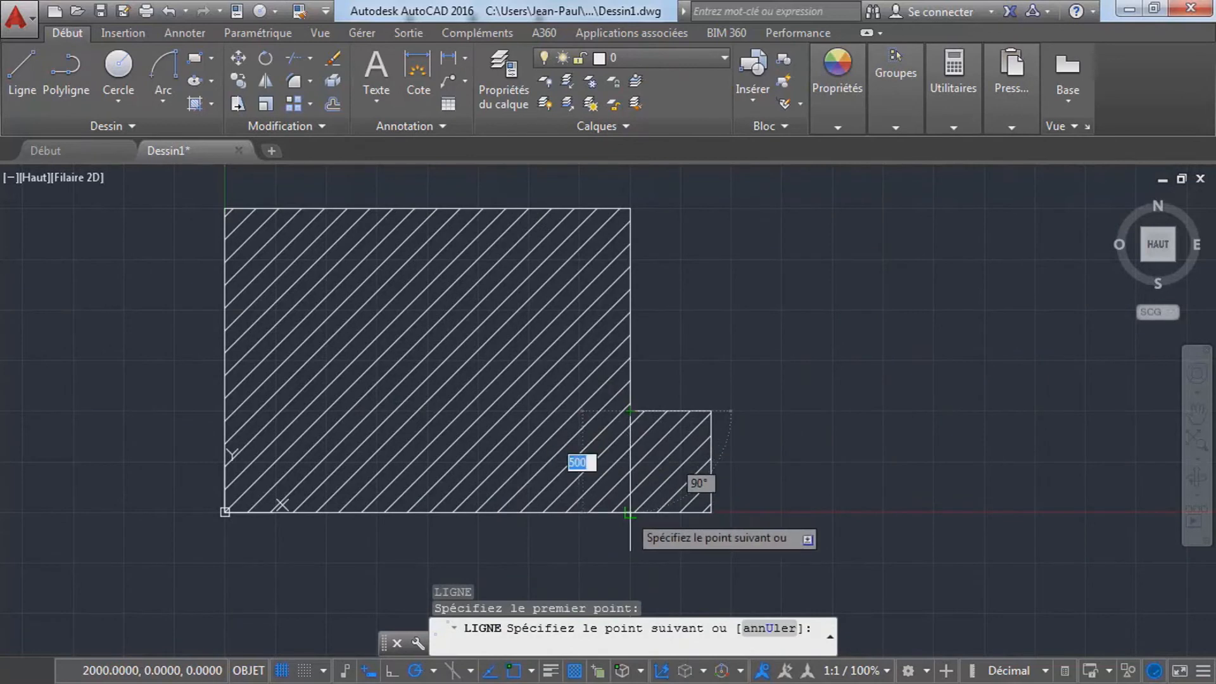
{"action": "left_click", "coordinate": [630, 512]}
{"action": "key", "text": "Escape"}
{"action": "key", "text": "Escape"}
{"action": "key", "text": "Escape"}
{"action": "key", "text": "Escape"}
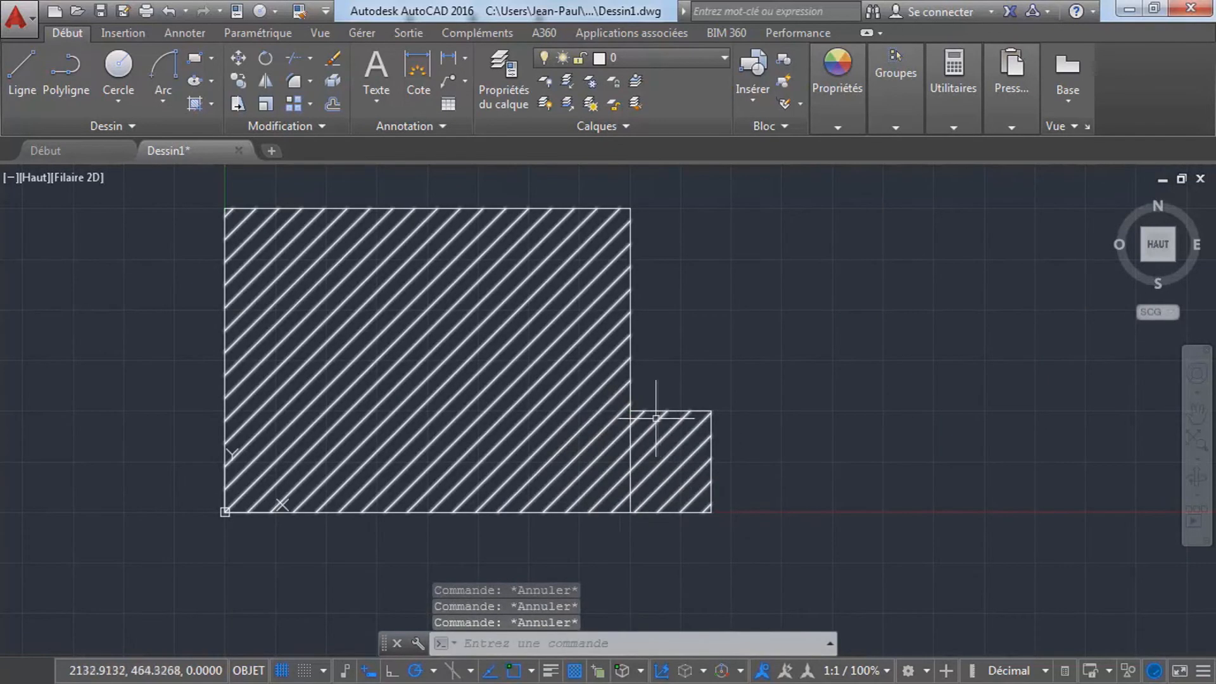
- Edit the stepped outline's hatch by picking an internal point in the small rectangle, removing that area from the hatch
{"action": "mouse_move", "coordinate": [799, 320]}
{"action": "middle_mouse_down"}
{"action": "mouse_move", "coordinate": [684, 312]}
{"action": "mouse_move", "coordinate": [628, 323]}
{"action": "middle_mouse_up"}
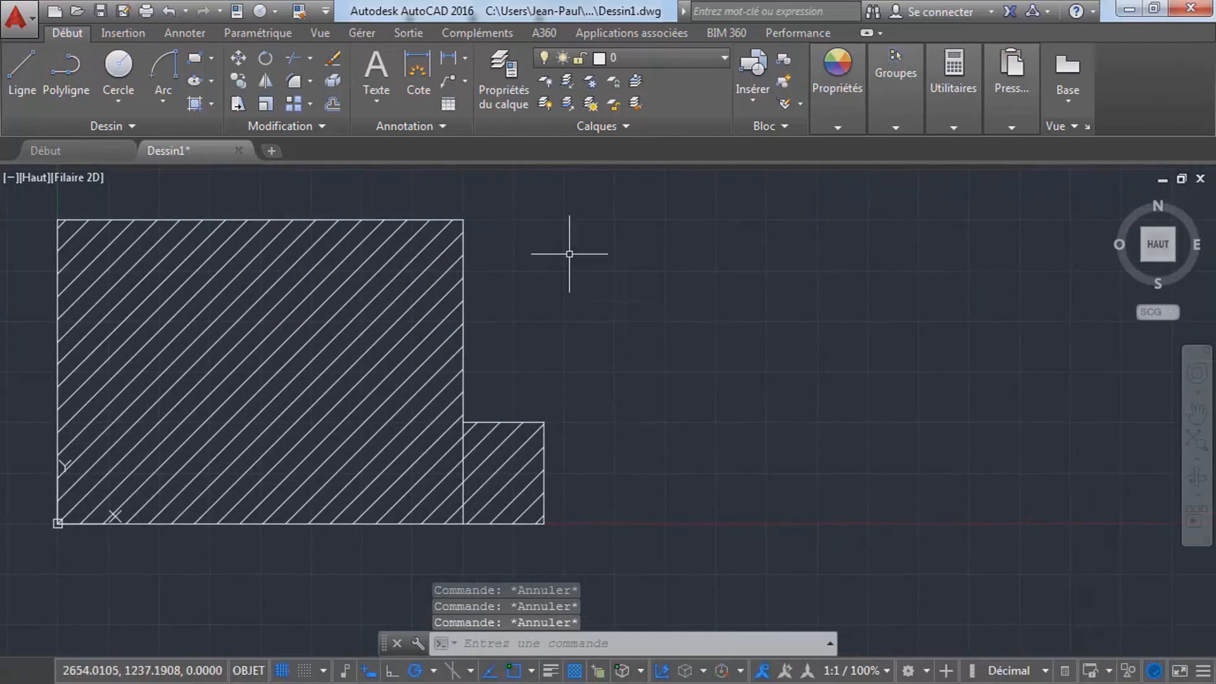
{"action": "left_click", "coordinate": [322, 126]}
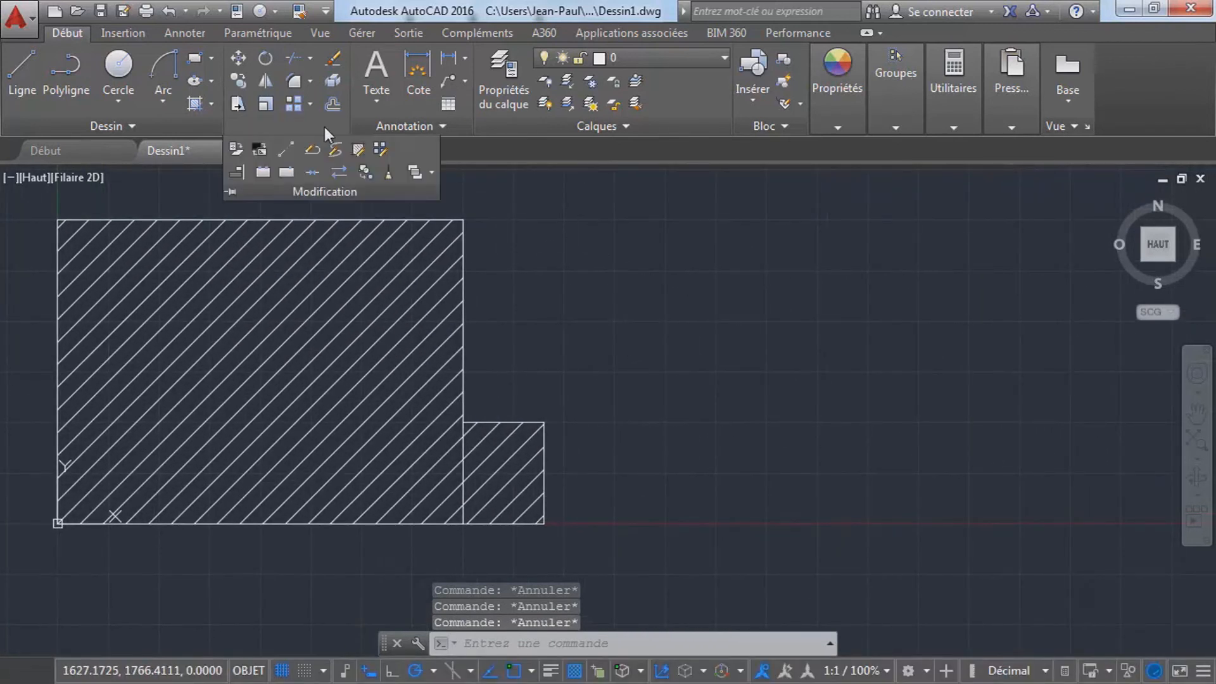
{"action": "left_click", "coordinate": [362, 156]}
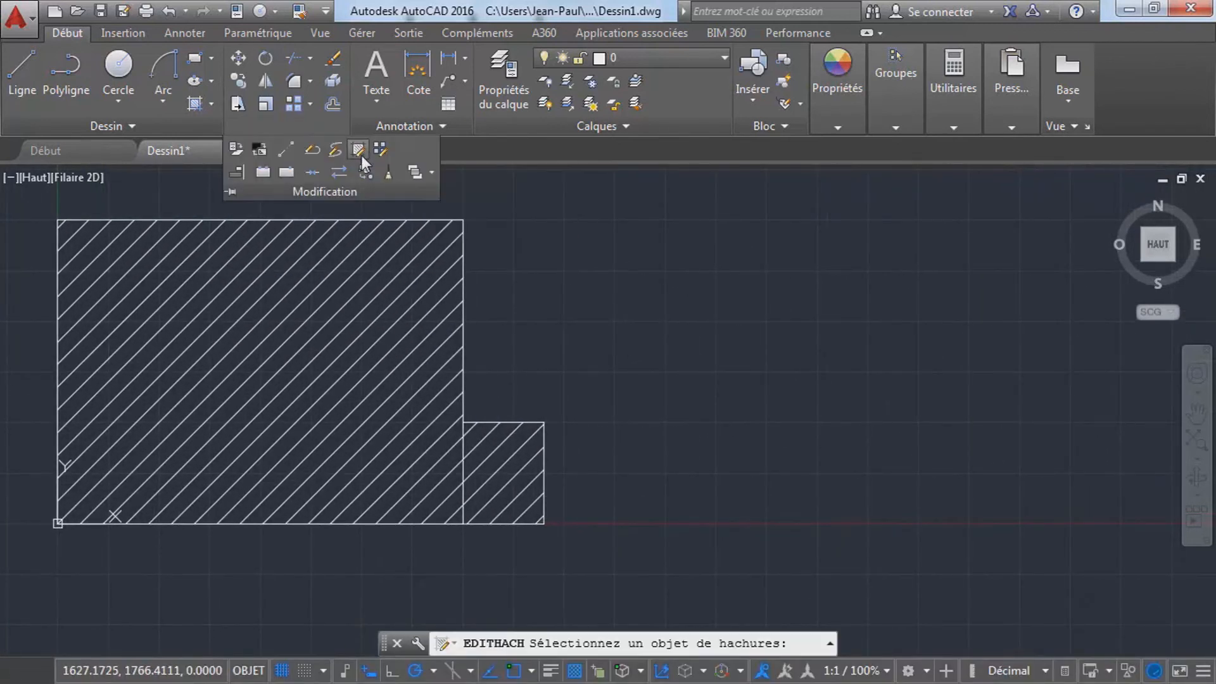
{"action": "left_click", "coordinate": [410, 352]}
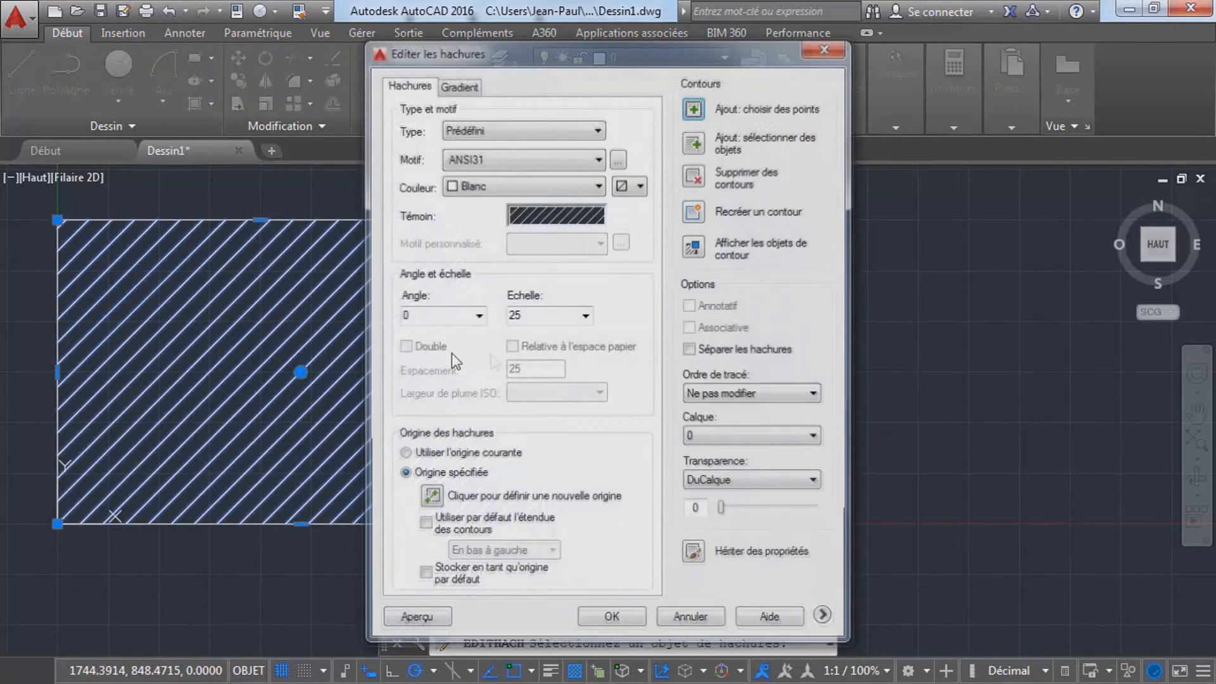
{"action": "mouse_move", "coordinate": [610, 67]}
{"action": "left_mouse_down"}
{"action": "mouse_move", "coordinate": [819, 63]}
{"action": "mouse_move", "coordinate": [874, 50]}
{"action": "left_mouse_up"}
{"action": "left_click", "coordinate": [864, 142]}
{"action": "left_click", "coordinate": [865, 143]}
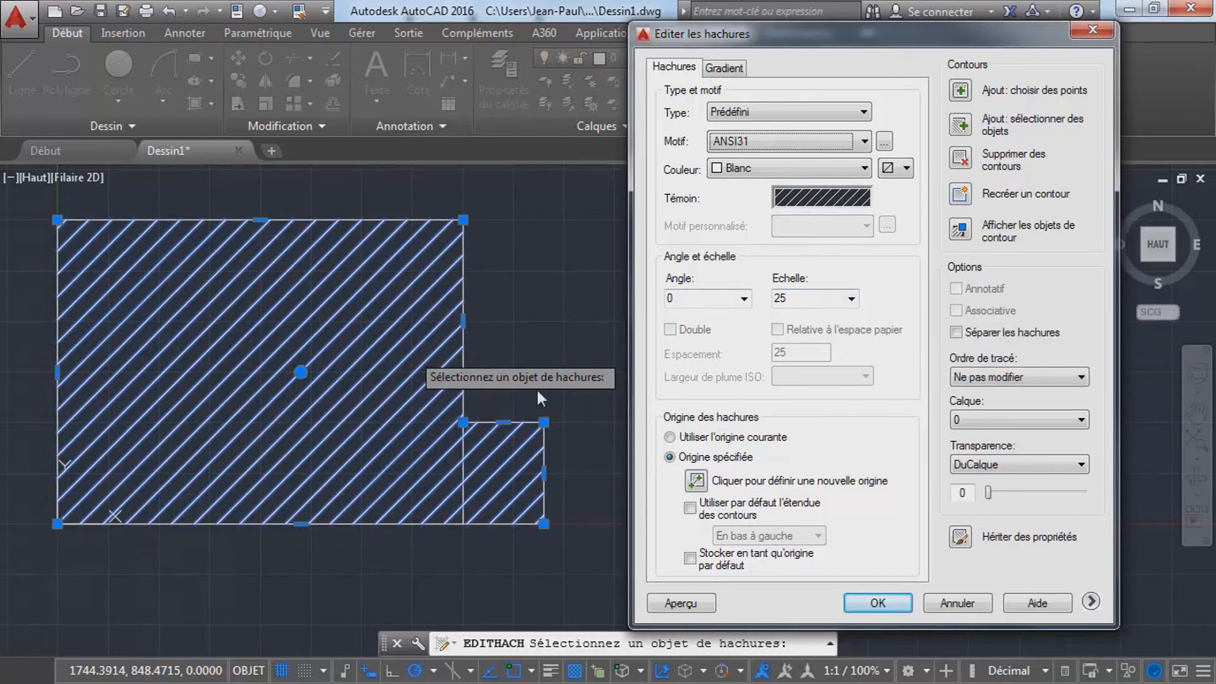
{"action": "left_click", "coordinate": [960, 90]}
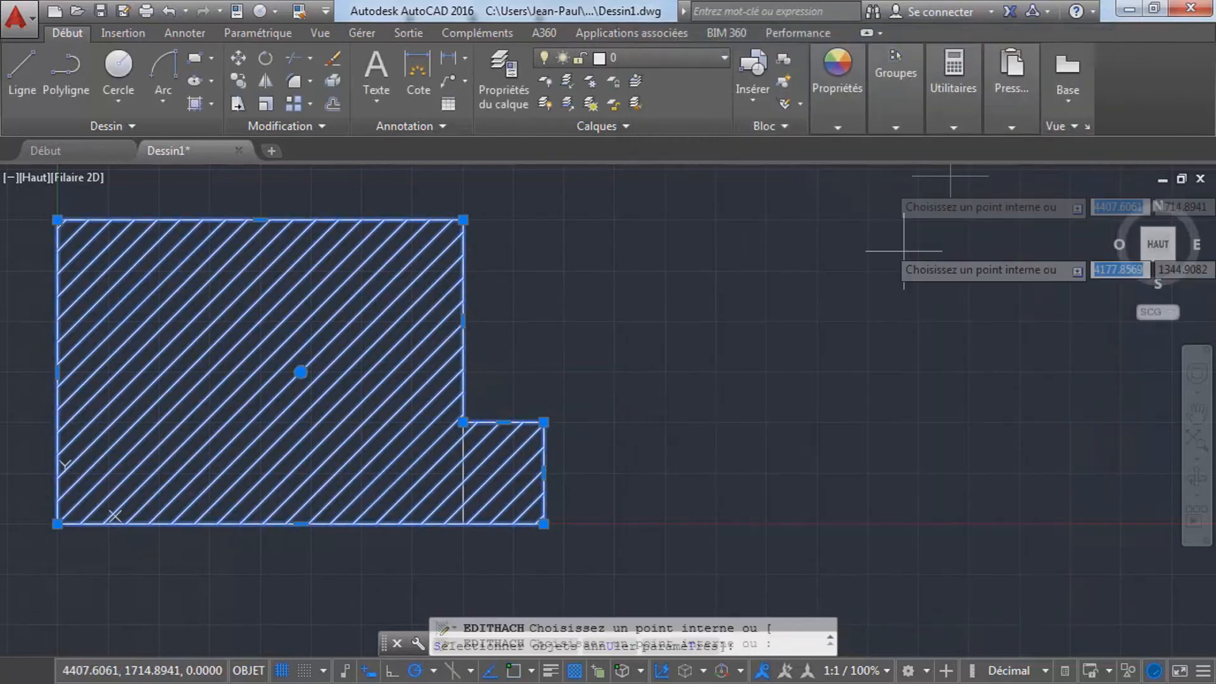
{"action": "left_click", "coordinate": [501, 454]}
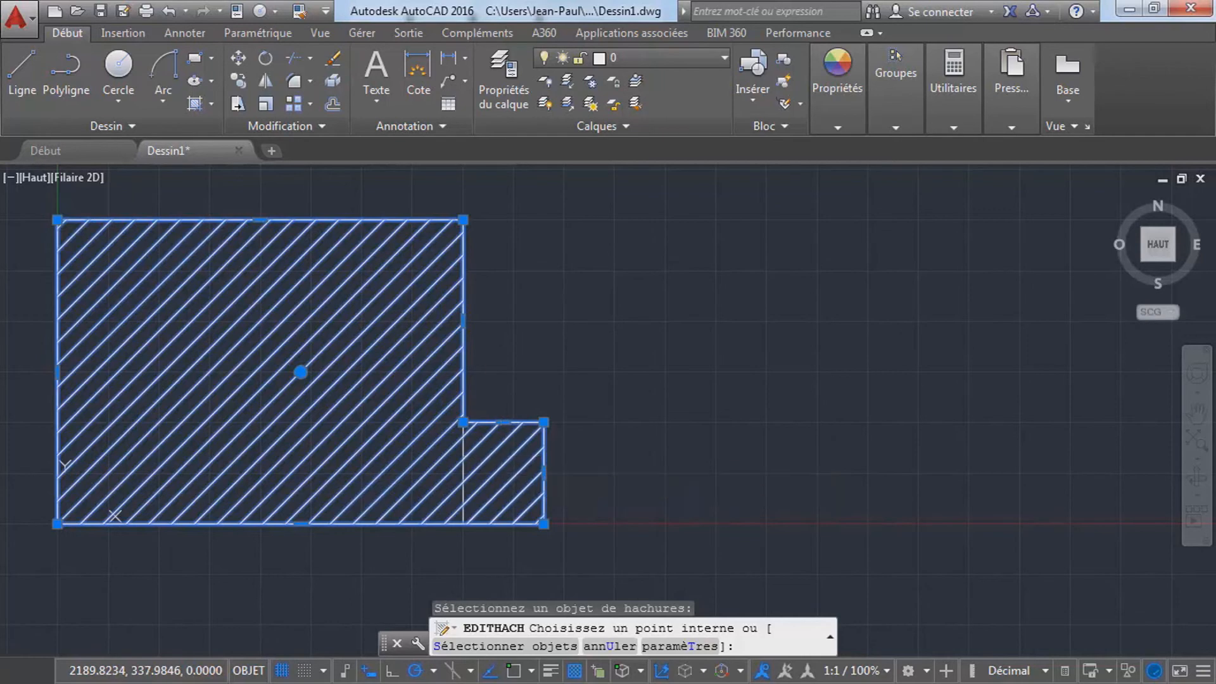
{"action": "key", "text": "Return"}
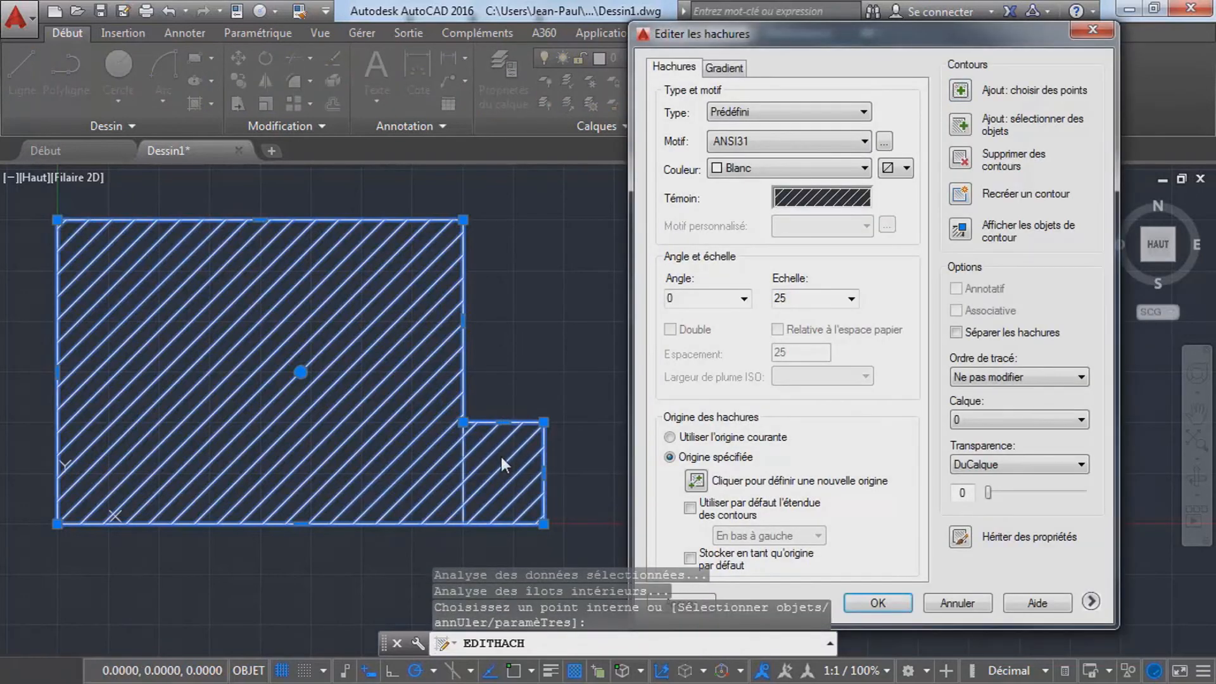
{"action": "left_click", "coordinate": [877, 602]}
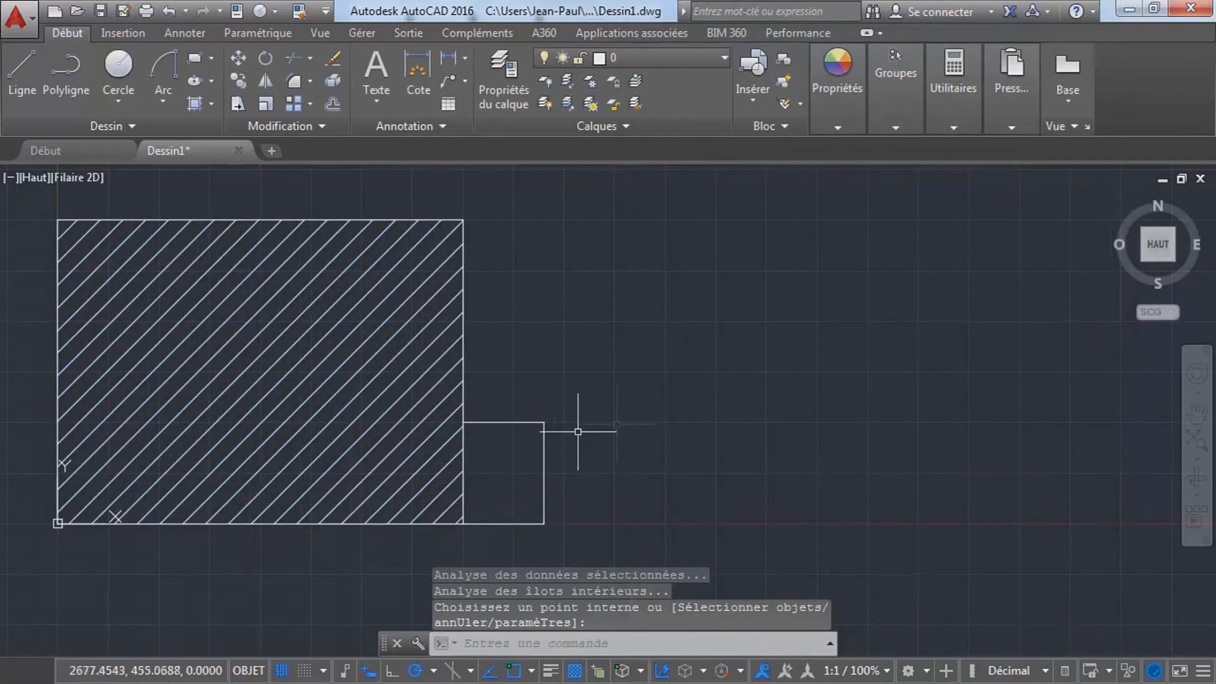
- Delete the upper and right-hand edge lines of the small unhatched rectangle
{"action": "mouse_move", "coordinate": [382, 409]}
{"action": "middle_mouse_down"}
{"action": "mouse_move", "coordinate": [401, 393]}
{"action": "mouse_move", "coordinate": [569, 360]}
{"action": "middle_mouse_up"}
{"action": "middle_click_drag", "start_coordinate": [654, 426], "coordinate": [514, 475]}
{"action": "left_click", "coordinate": [553, 414]}
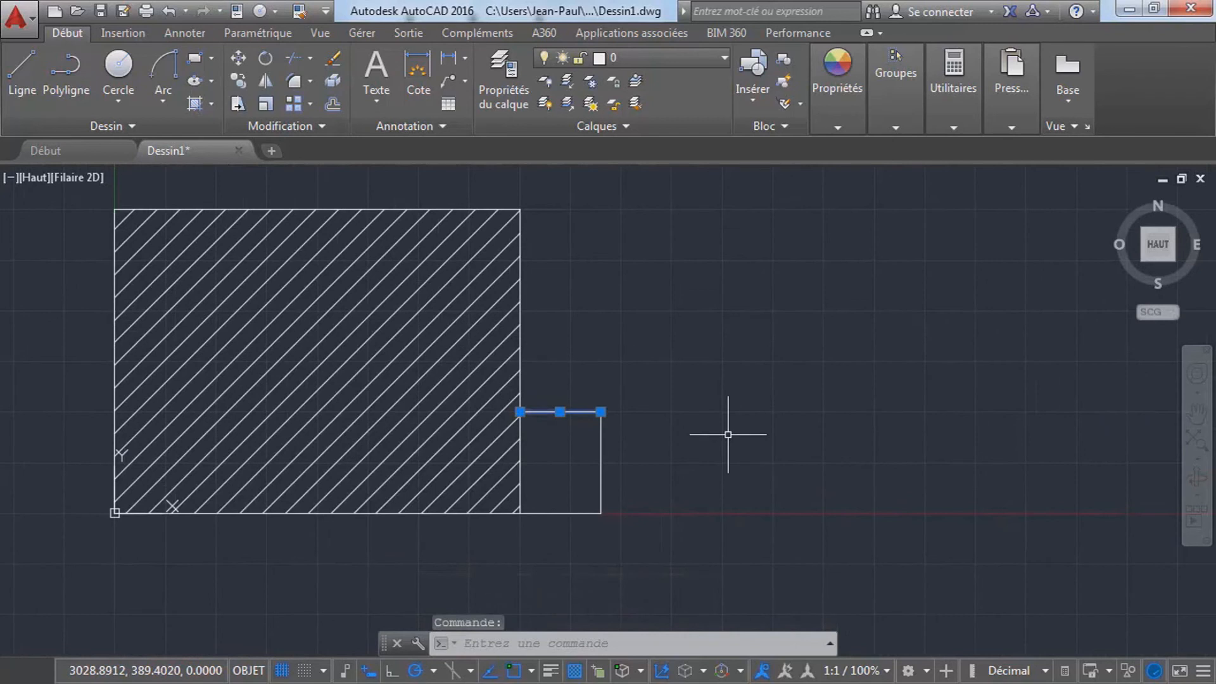
{"action": "key", "text": "Delete"}
{"action": "left_click", "coordinate": [601, 439]}
{"action": "key", "text": "Delete"}
- Shorten the bottom line so it ends at the lower-right corner of the large hatched rectangle
{"action": "left_click", "coordinate": [562, 511]}
{"action": "left_click", "coordinate": [600, 513]}
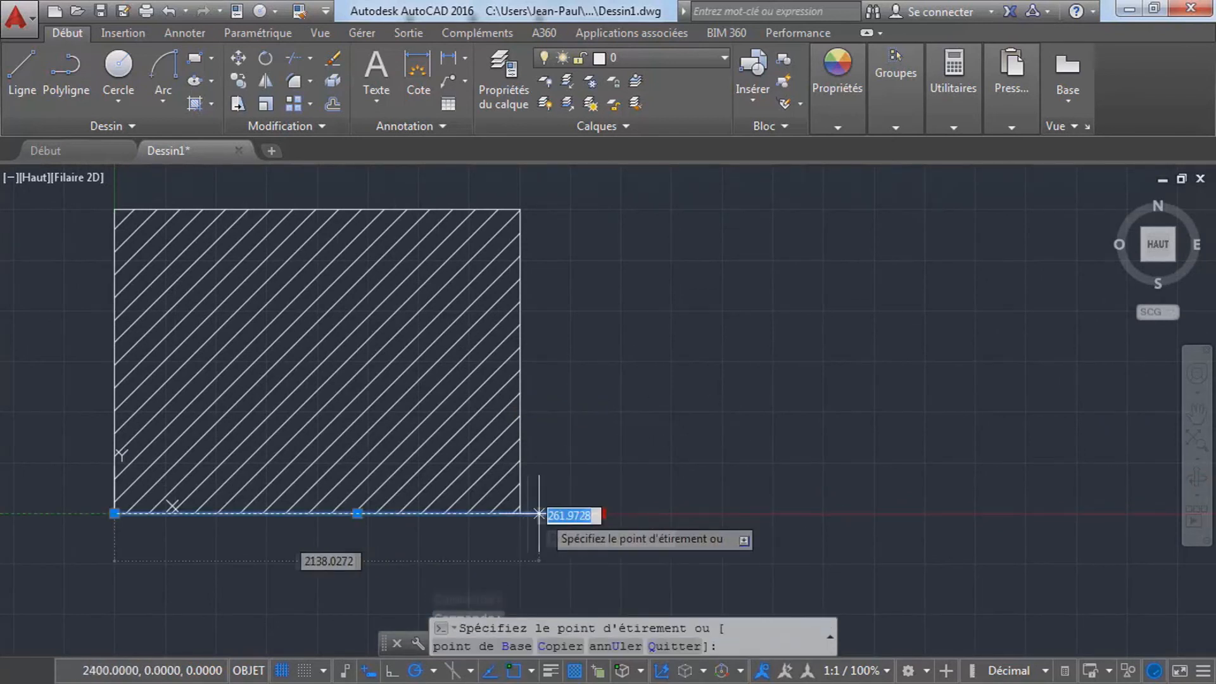
{"action": "key", "text": "Escape"}
{"action": "key", "text": "Escape"}
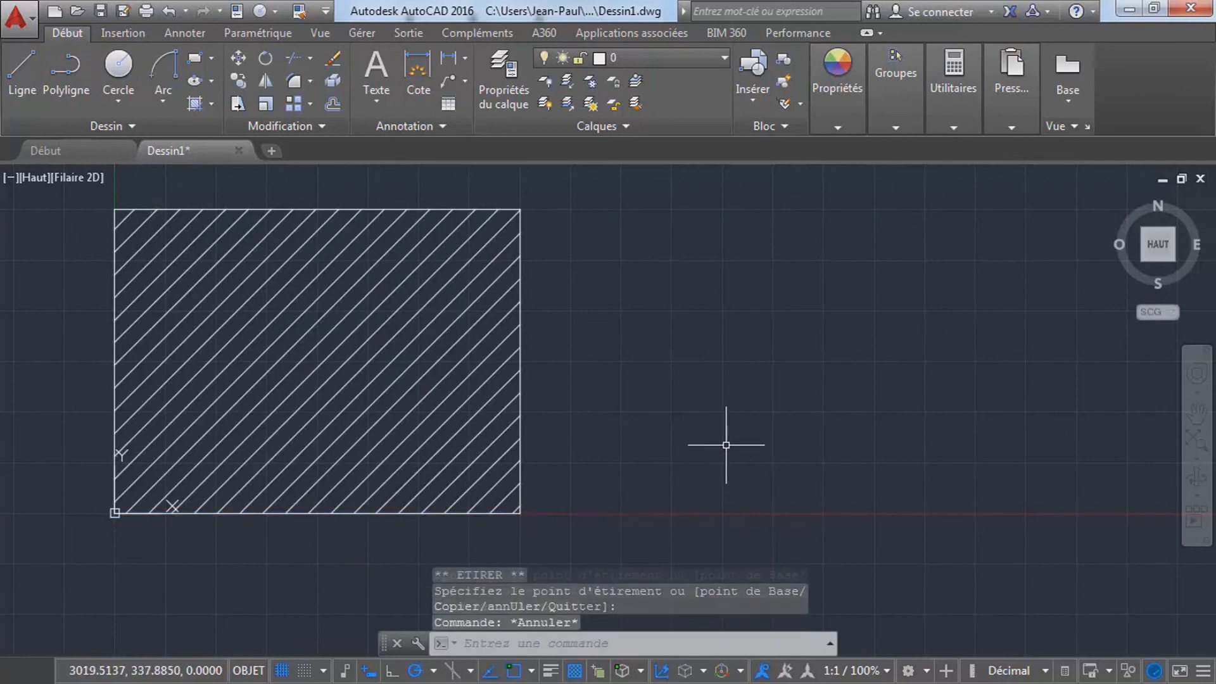
{"action": "middle_click_drag", "start_coordinate": [559, 421], "coordinate": [554, 440]}
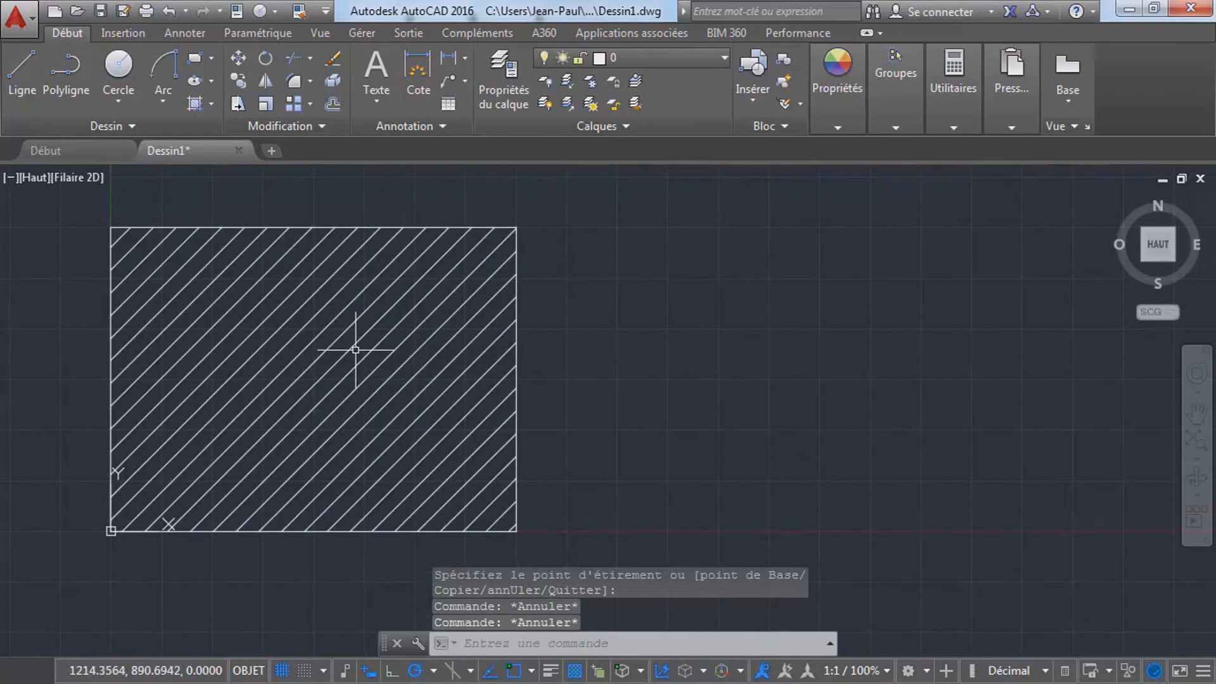
- Open the large rectangle's hatch for editing and change its pattern to ANSI32
{"action": "left_click", "coordinate": [329, 127]}
{"action": "left_click", "coordinate": [366, 172]}
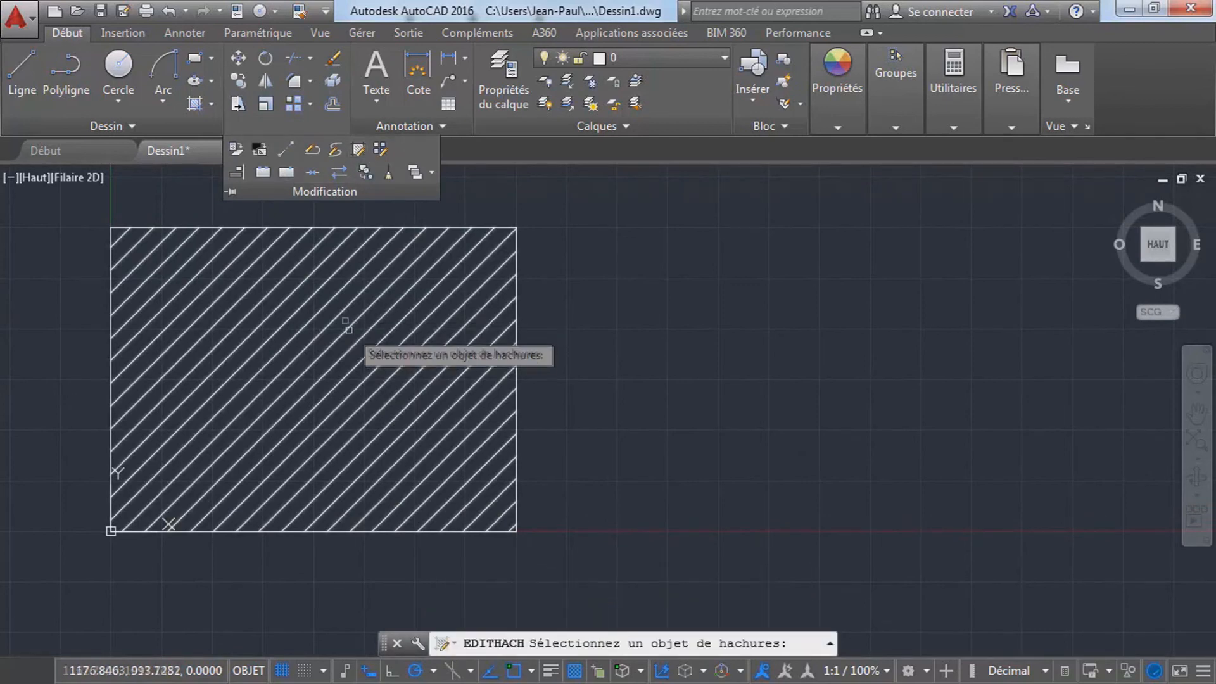
{"action": "left_click", "coordinate": [350, 296]}
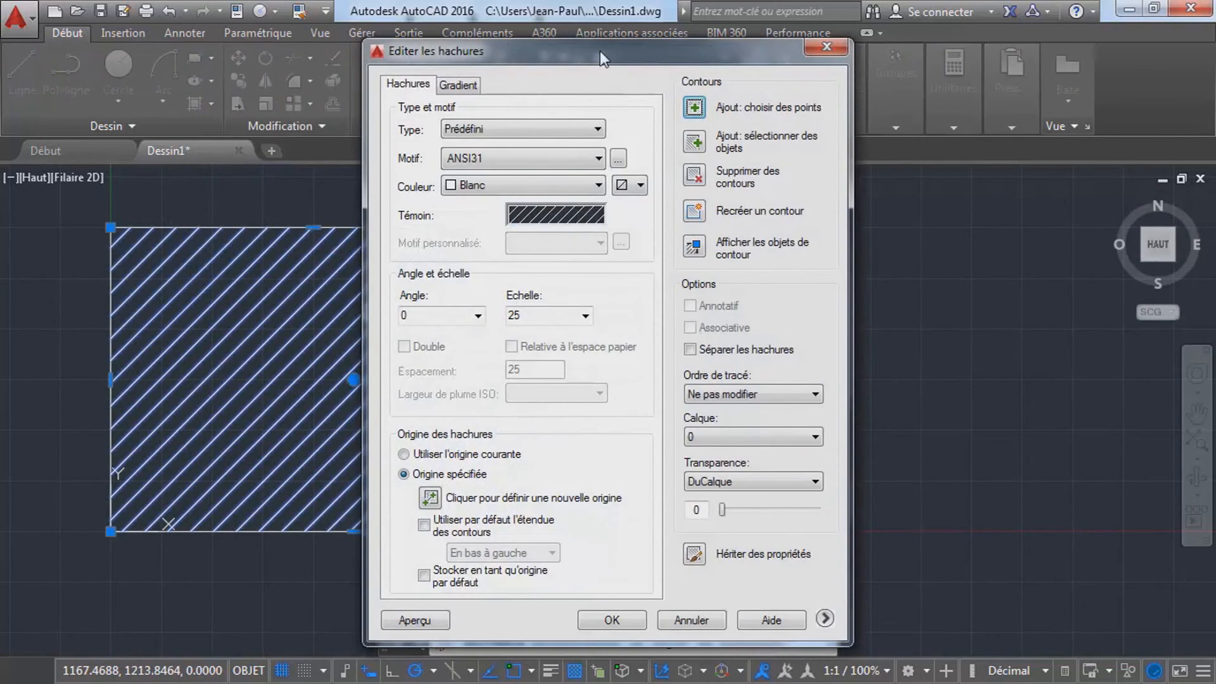
{"action": "left_click_drag", "start_coordinate": [600, 52], "coordinate": [889, 58]}
{"action": "left_click", "coordinate": [884, 158]}
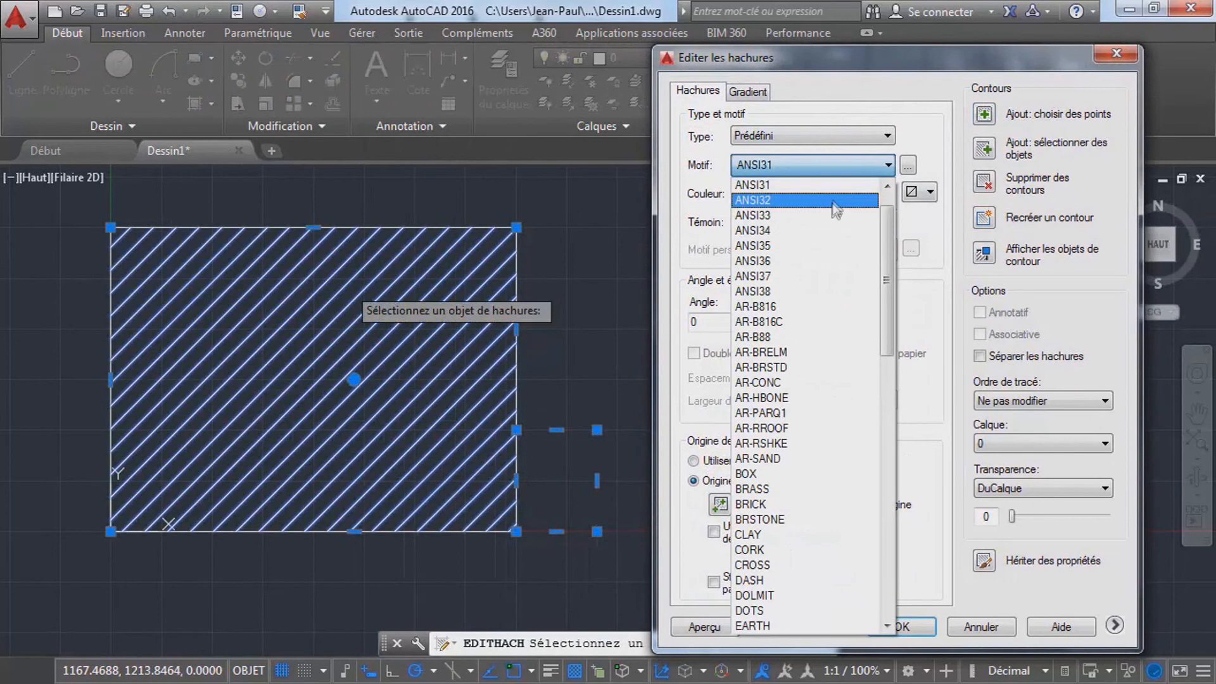
{"action": "left_click", "coordinate": [830, 201]}
- Set the hatch colour to red (Rouge) and its scale to 30, preview the result and accept it
{"action": "left_click", "coordinate": [888, 192]}
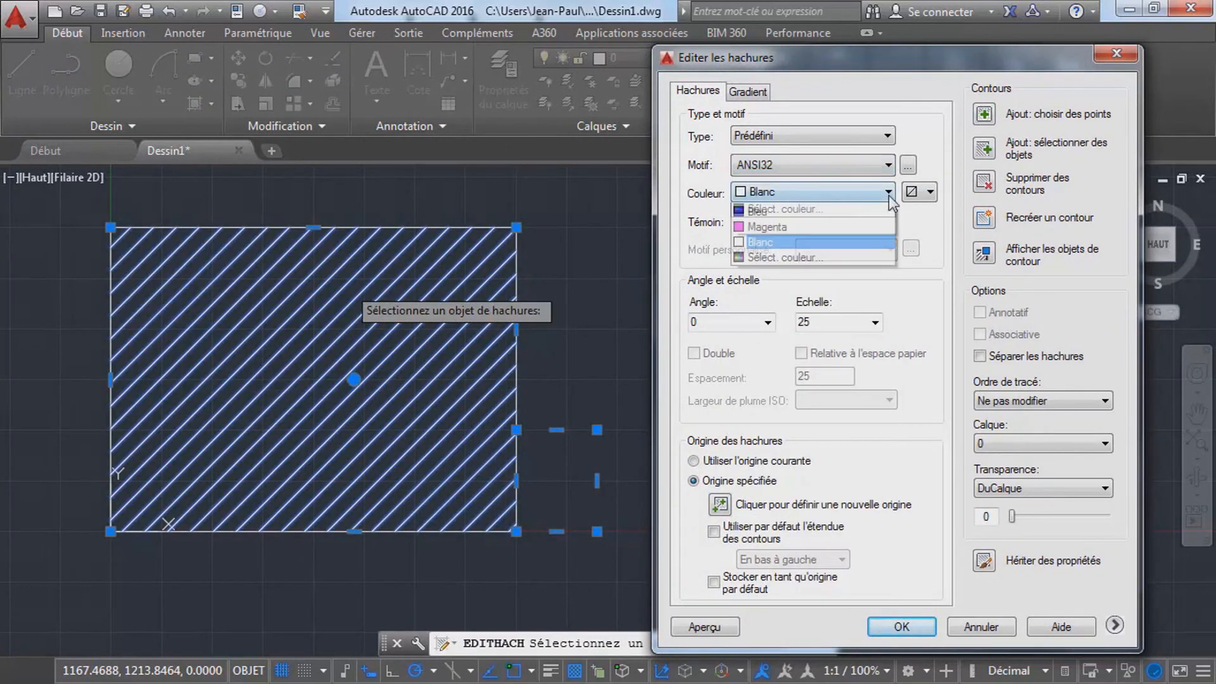
{"action": "left_click", "coordinate": [794, 261]}
{"action": "left_click", "coordinate": [840, 324]}
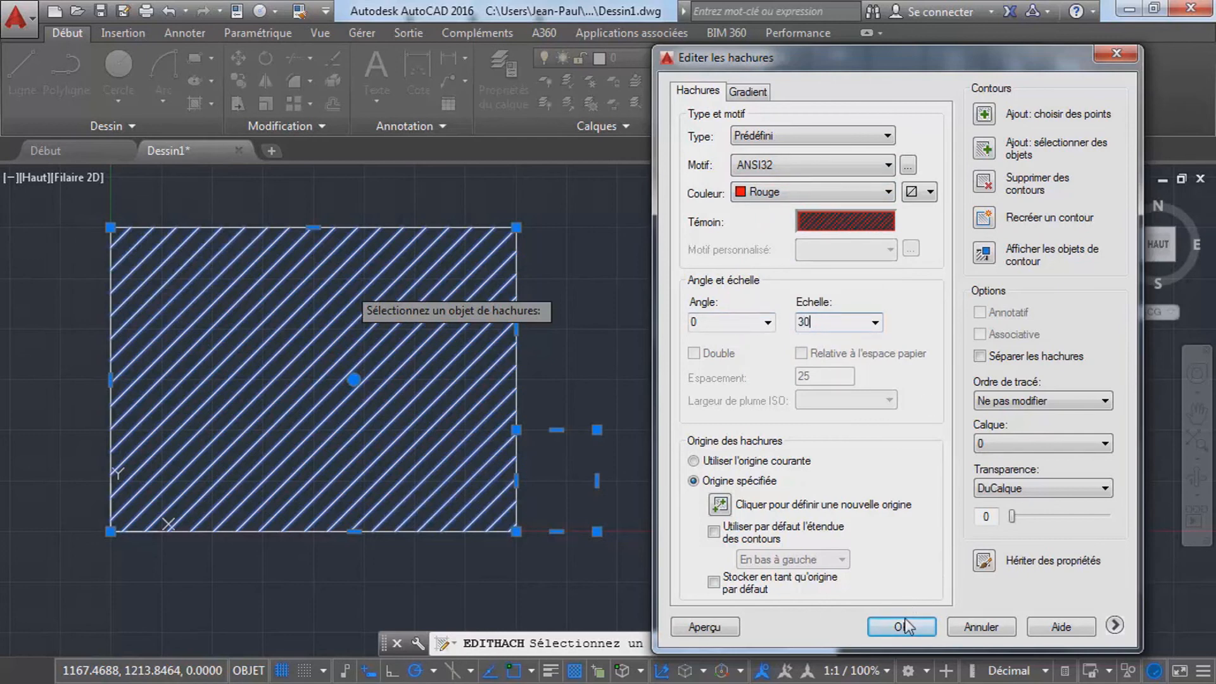
{"action": "left_click", "coordinate": [706, 628]}
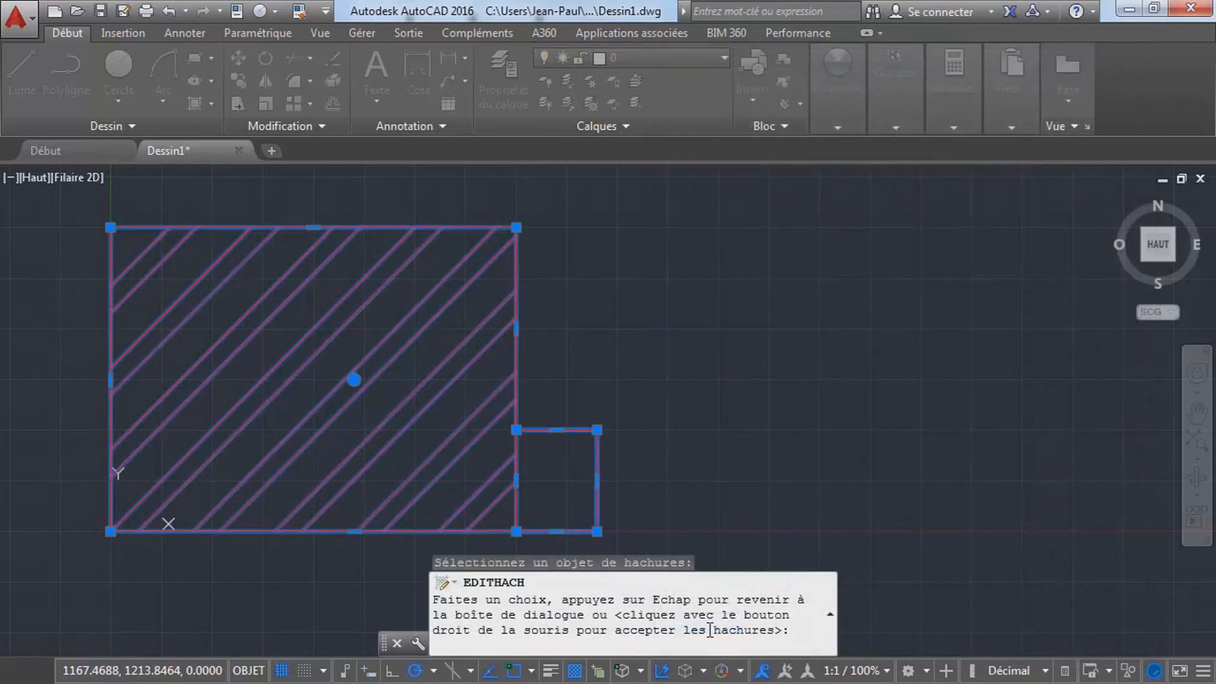
{"action": "right_click", "coordinate": [750, 436]}
{"action": "mouse_move", "coordinate": [396, 425]}
{"action": "middle_mouse_down"}
{"action": "mouse_move", "coordinate": [582, 369]}
{"action": "mouse_move", "coordinate": [485, 449]}
{"action": "mouse_move", "coordinate": [475, 407]}
{"action": "mouse_move", "coordinate": [406, 382]}
{"action": "middle_mouse_up"}
{"action": "key", "text": "Escape"}
{"action": "key", "text": "Escape"}
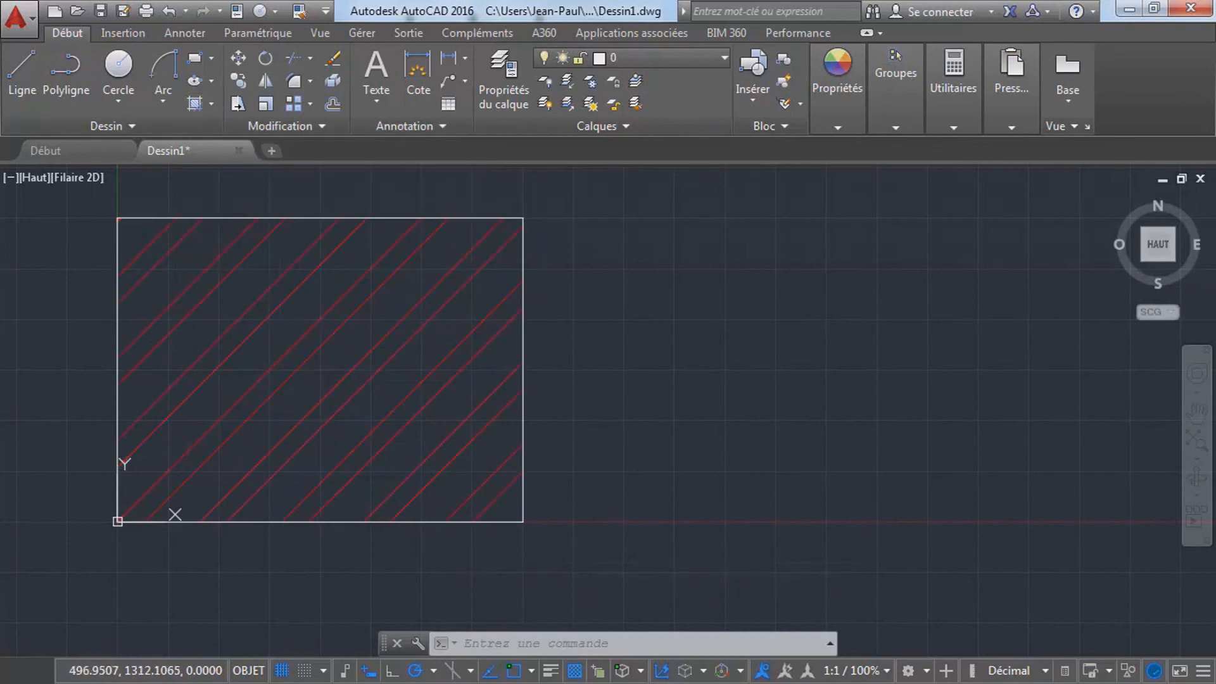
- Examine the properties of the rectangle's hatch and locate the Edit Hatch command
{"action": "left_click", "coordinate": [217, 257]}
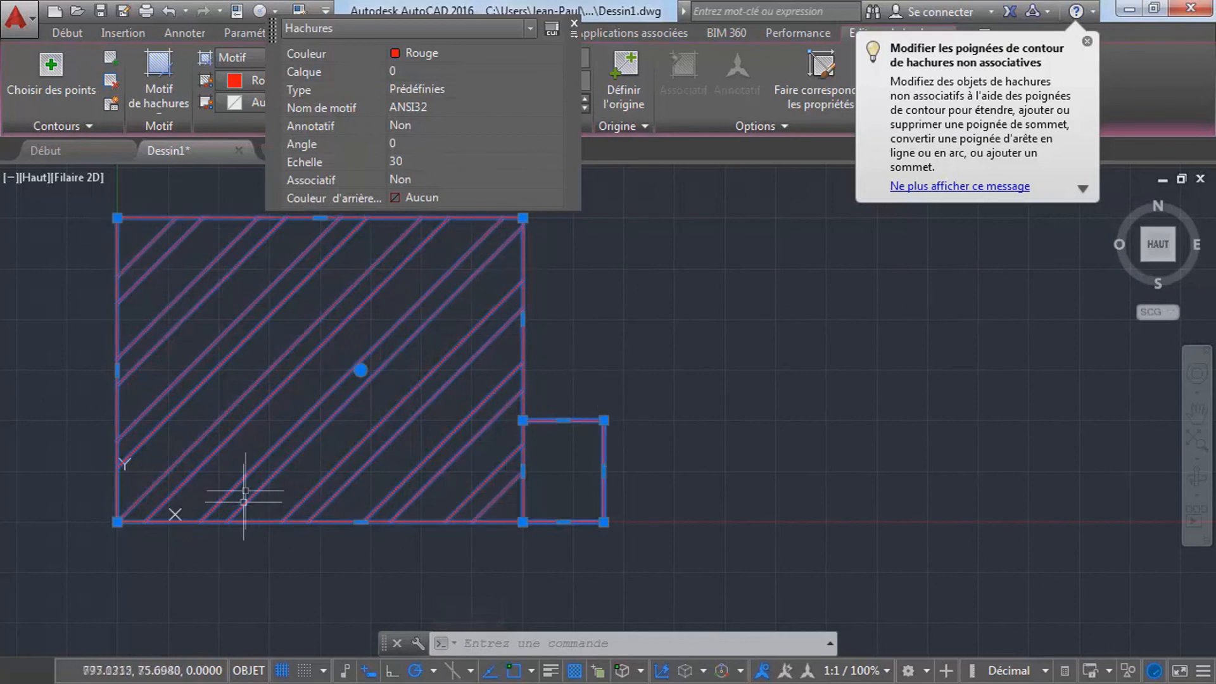
{"action": "middle_click_drag", "start_coordinate": [211, 347], "coordinate": [205, 371]}
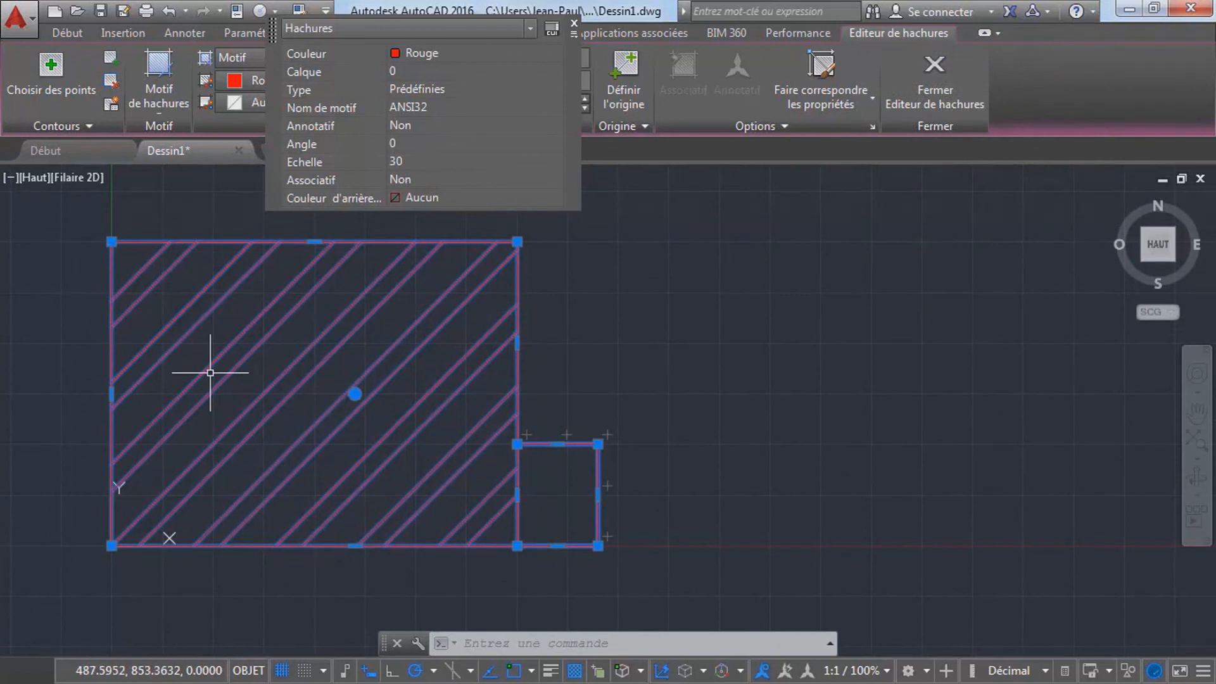
{"action": "key", "text": "Escape"}
{"action": "key", "text": "Escape"}
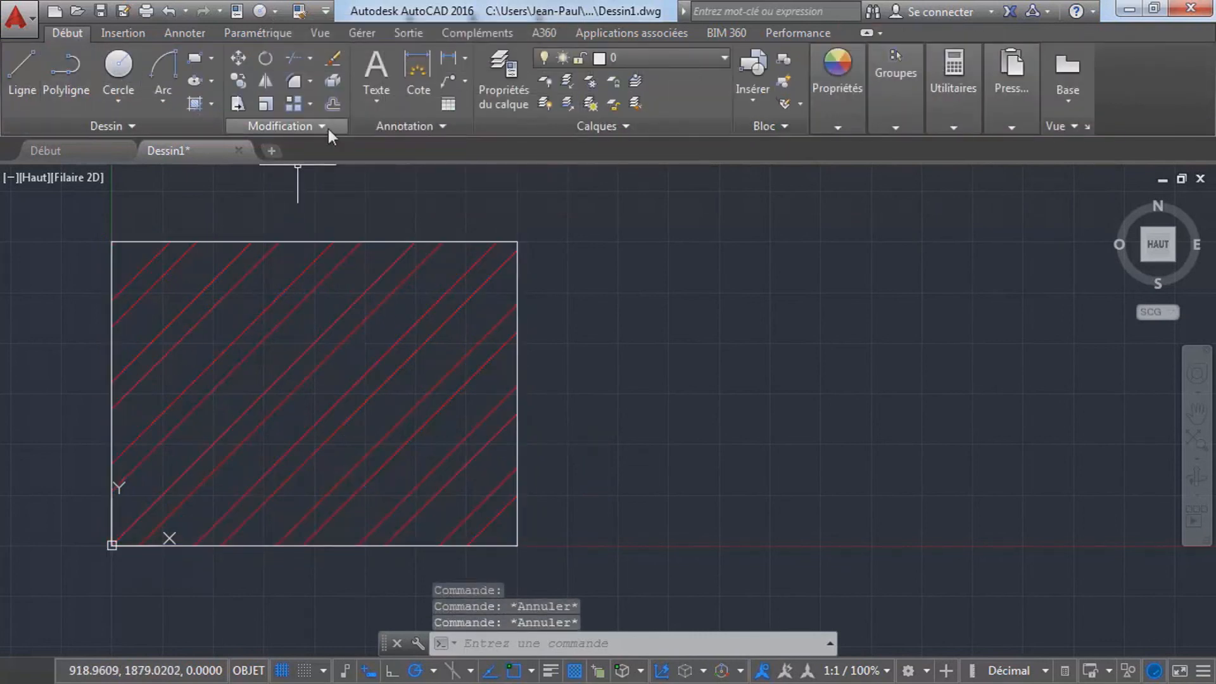
{"action": "left_click", "coordinate": [286, 126]}
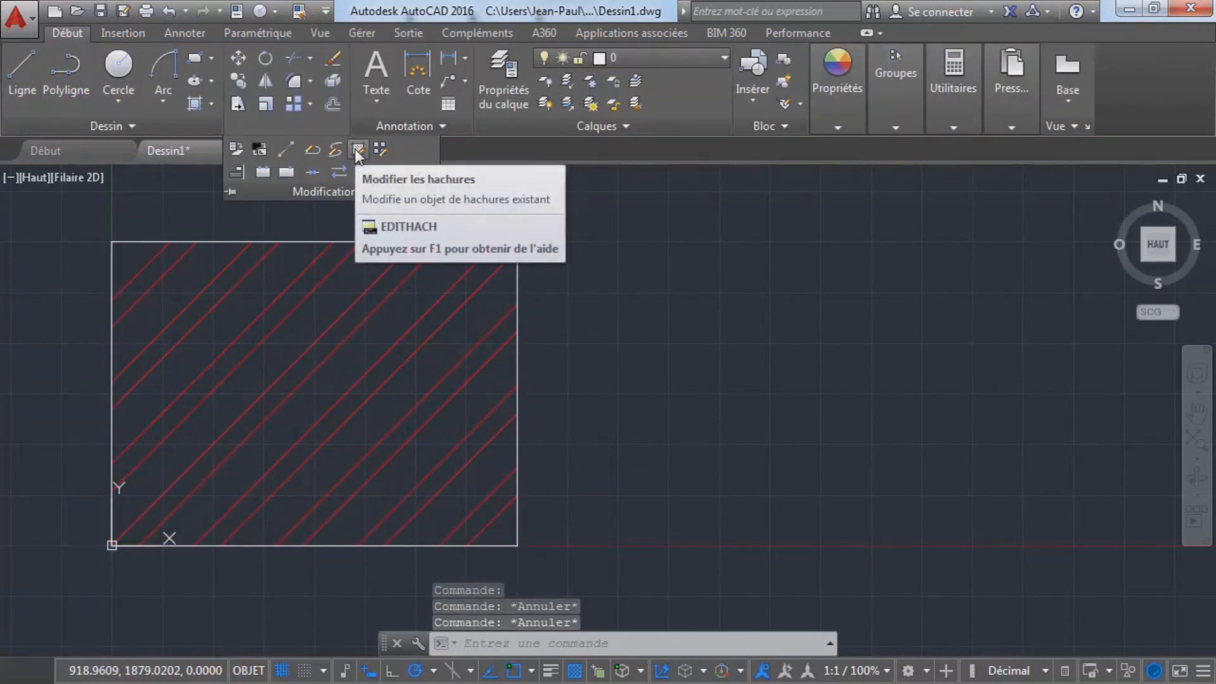
{"action": "key", "text": "Escape"}
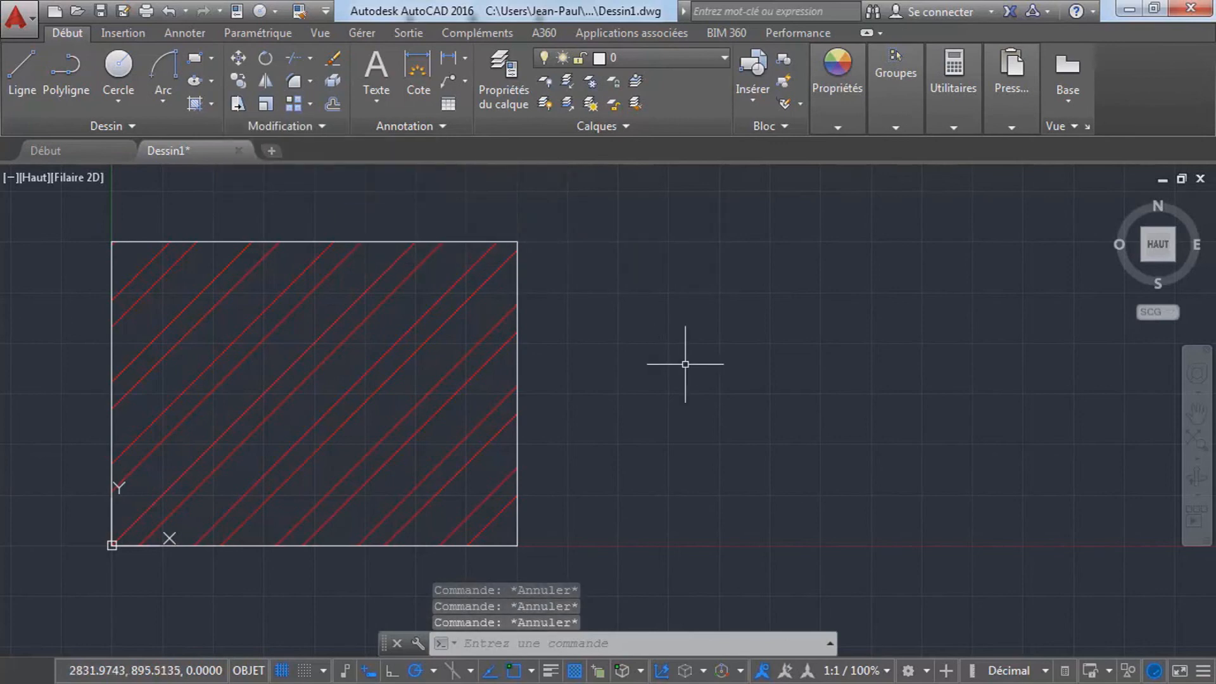